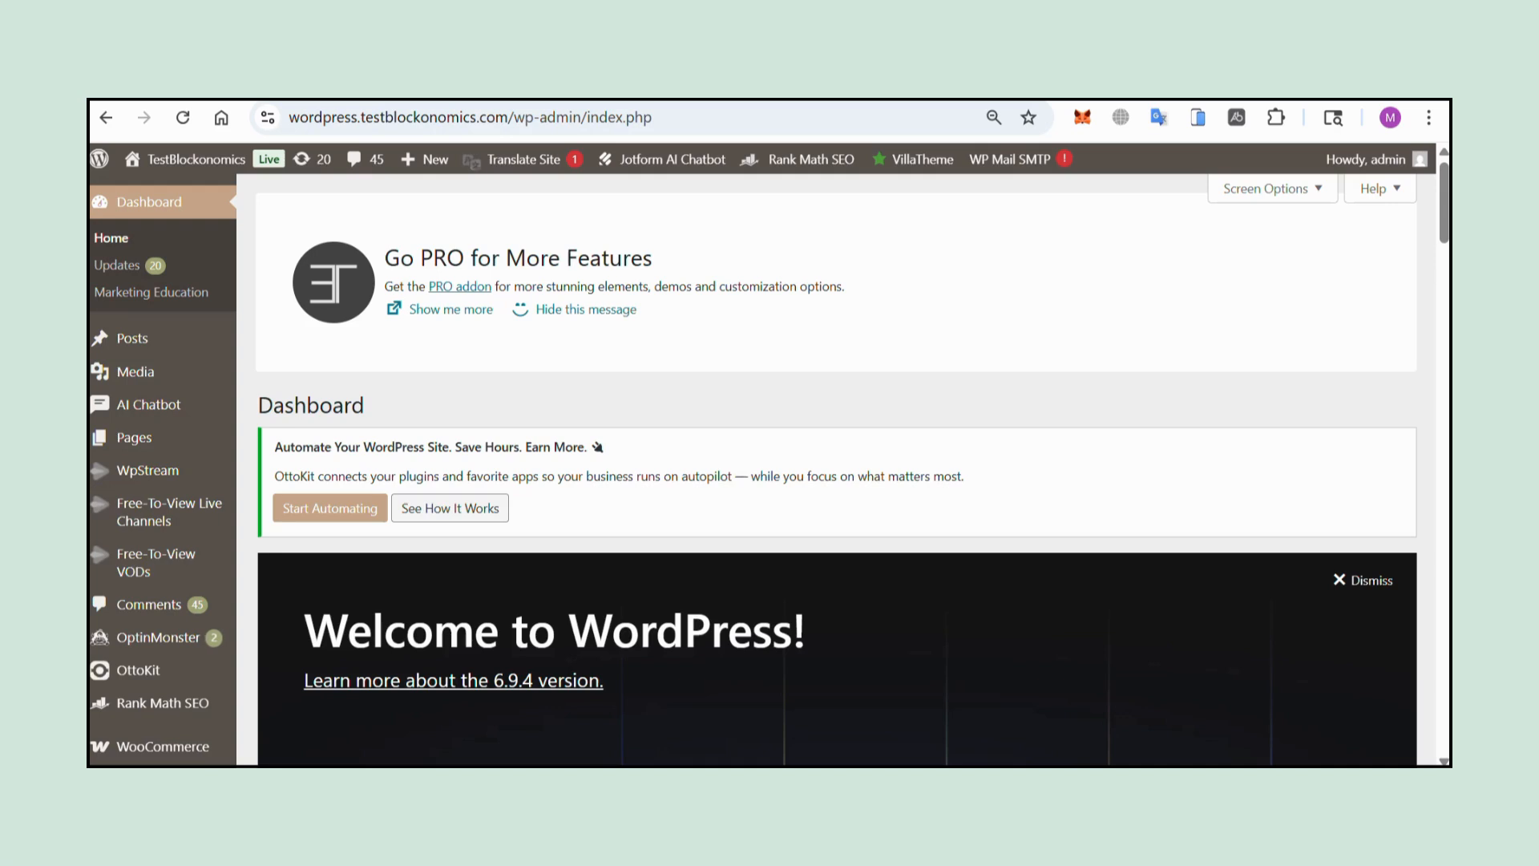
Open the Advanced section of the WooCommerce settings.
scroll(189, 561, down, 1)
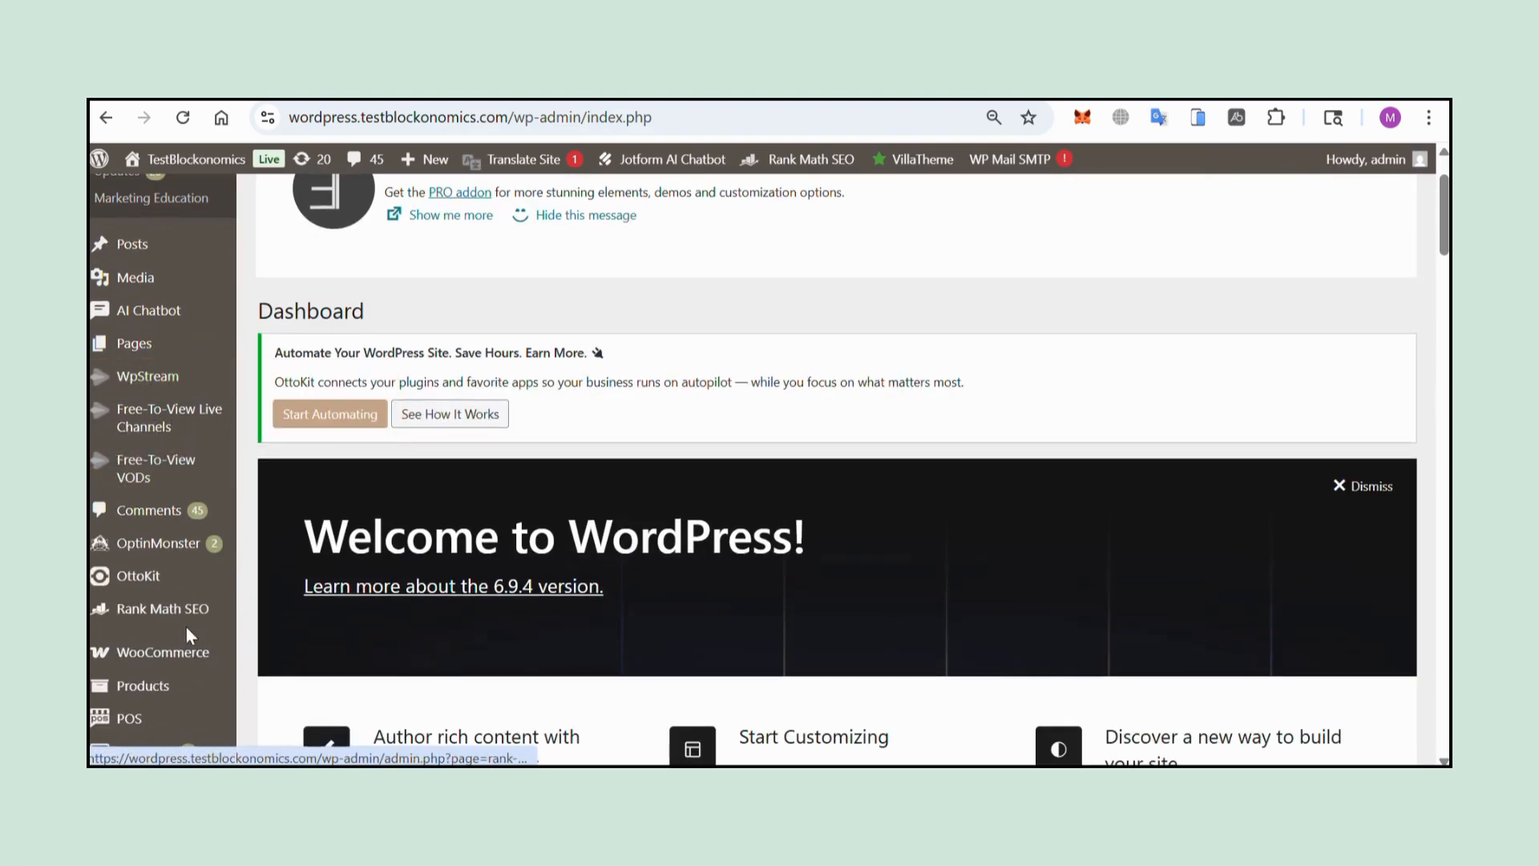
mouse_move(200, 653)
click(277, 631)
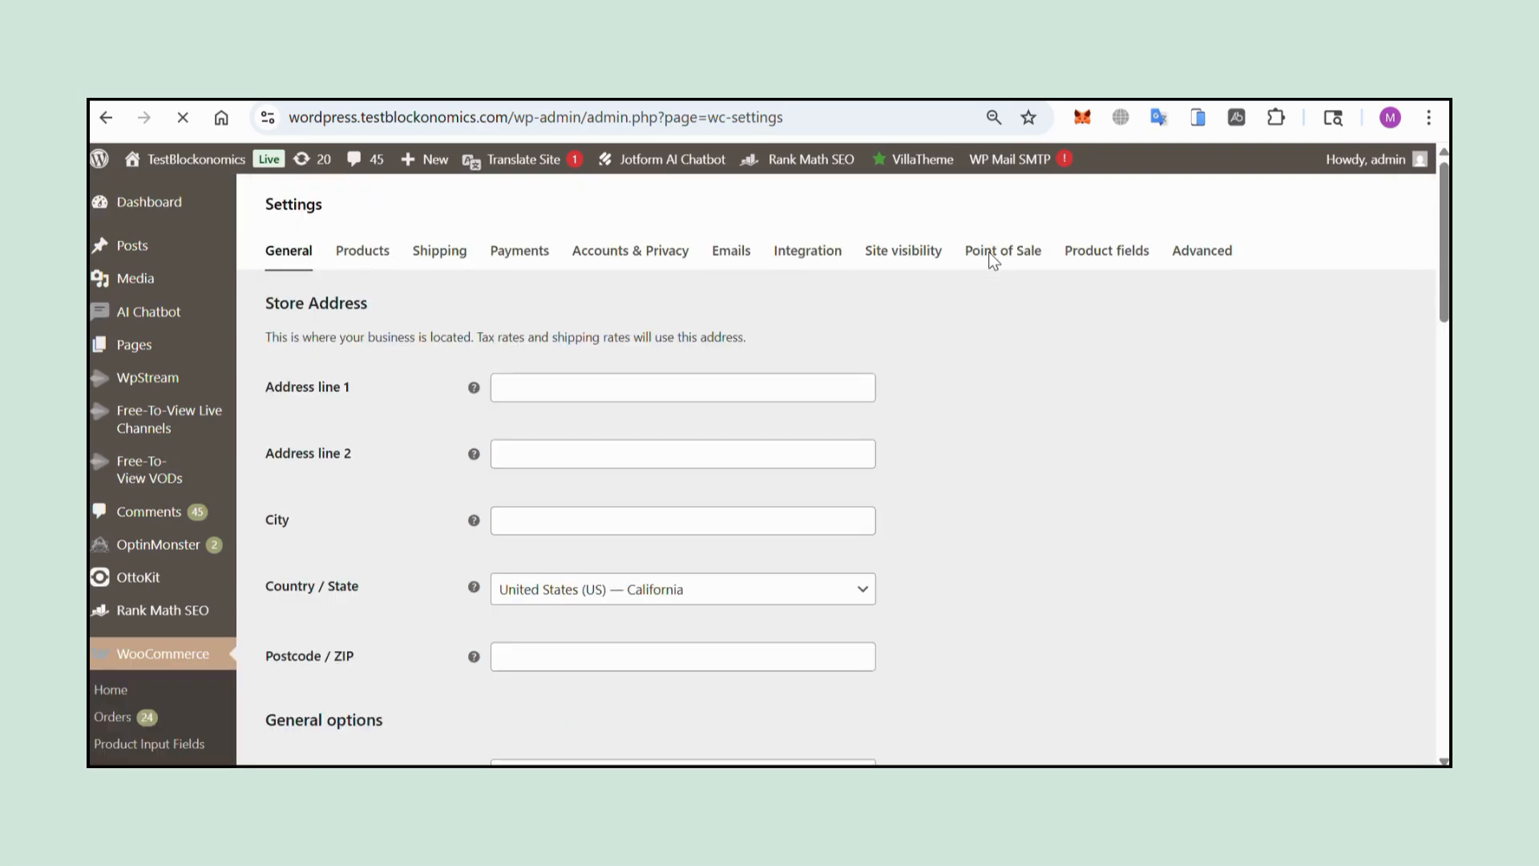
click(1195, 252)
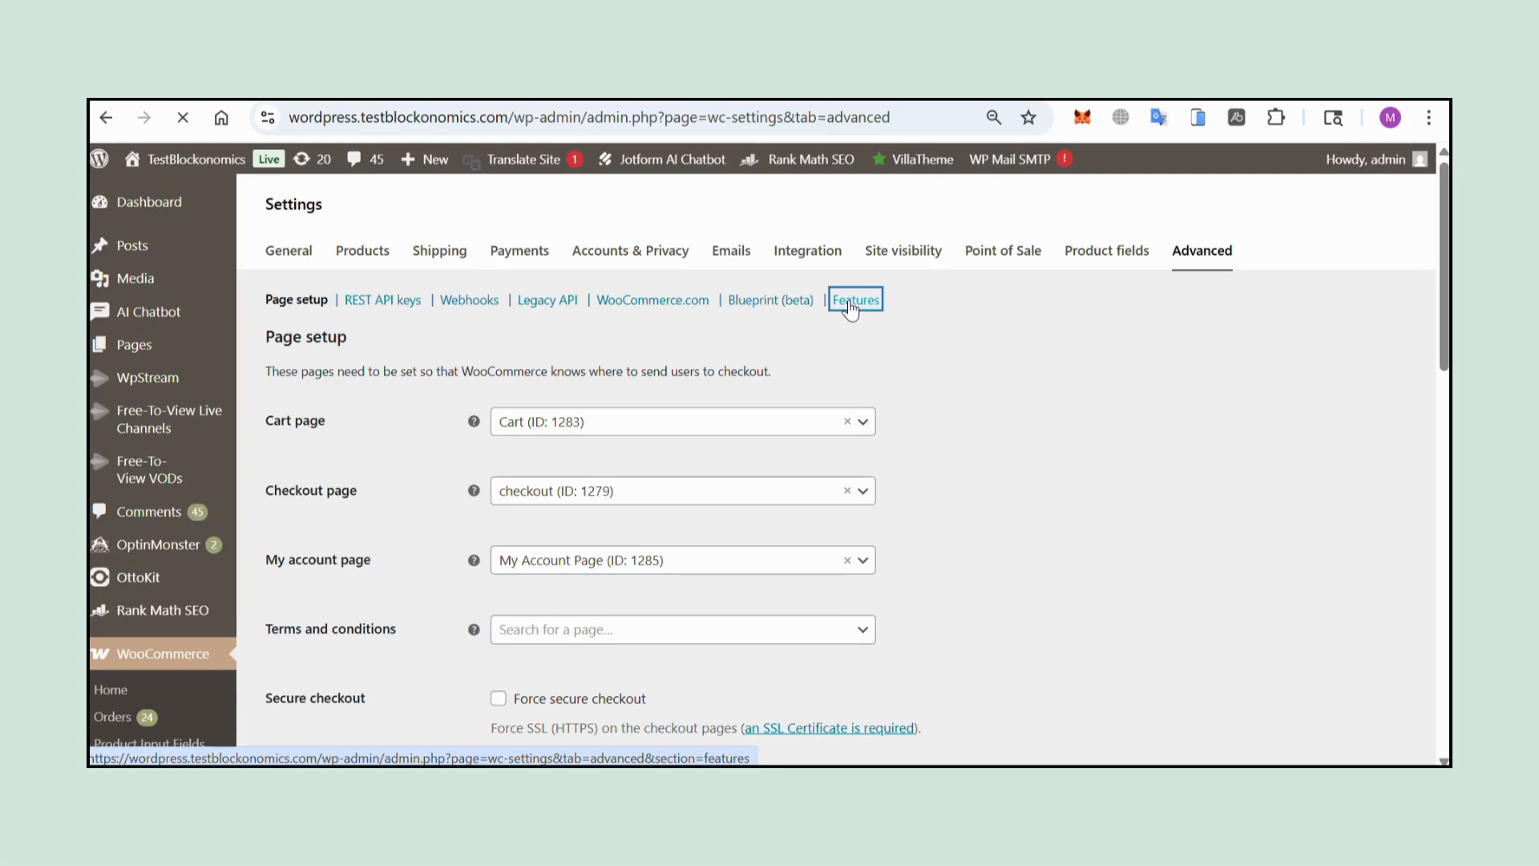
Enable the experimental WooCommerce MCP feature in the advanced Features settings and save the changes.
scroll(781, 684, down, 15)
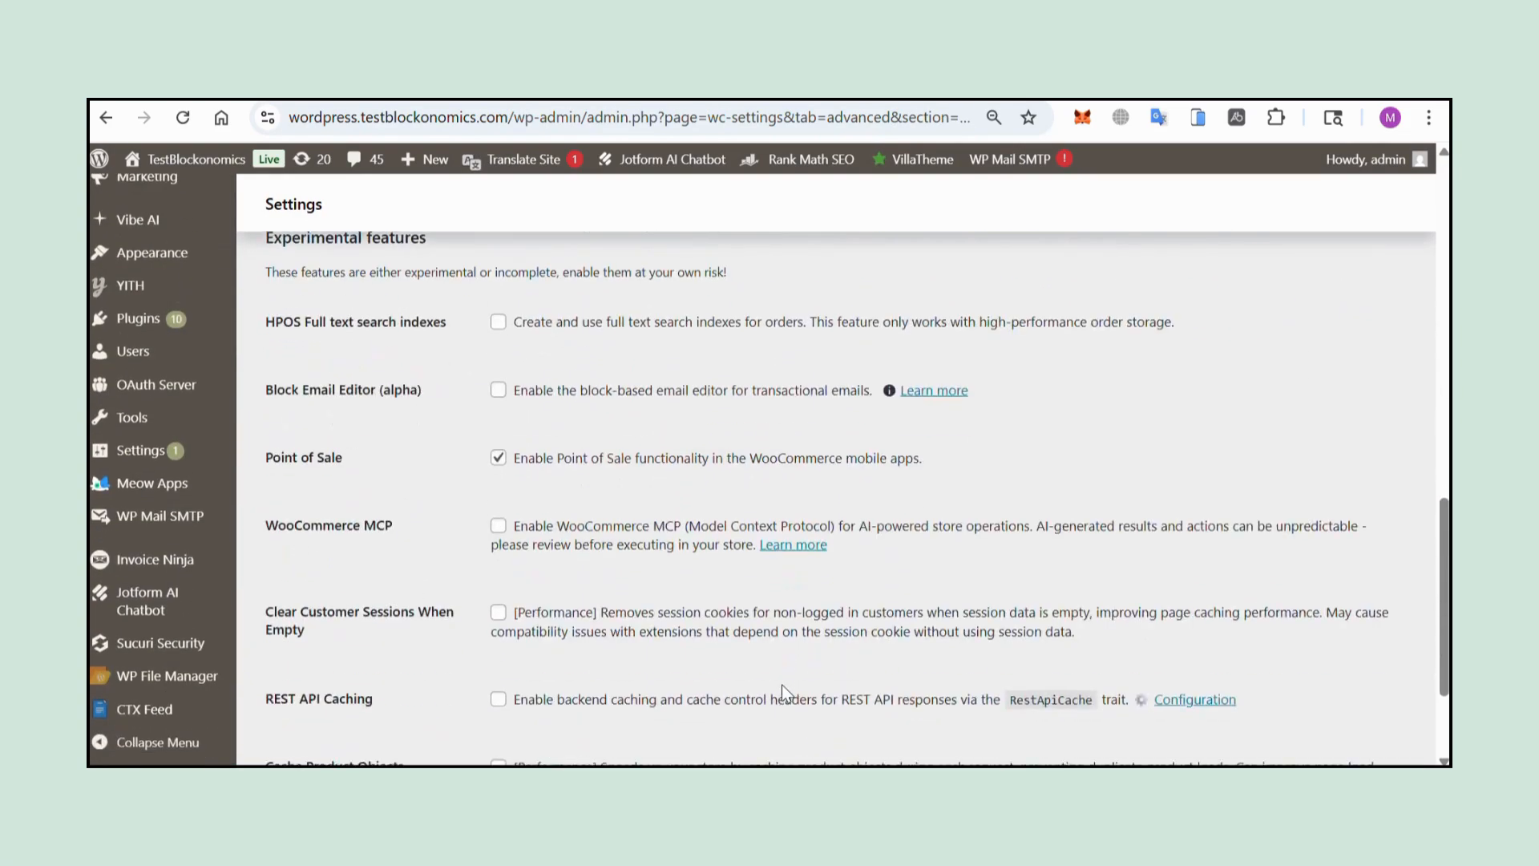
scroll(781, 684, down, 1)
scroll(513, 481, down, 2)
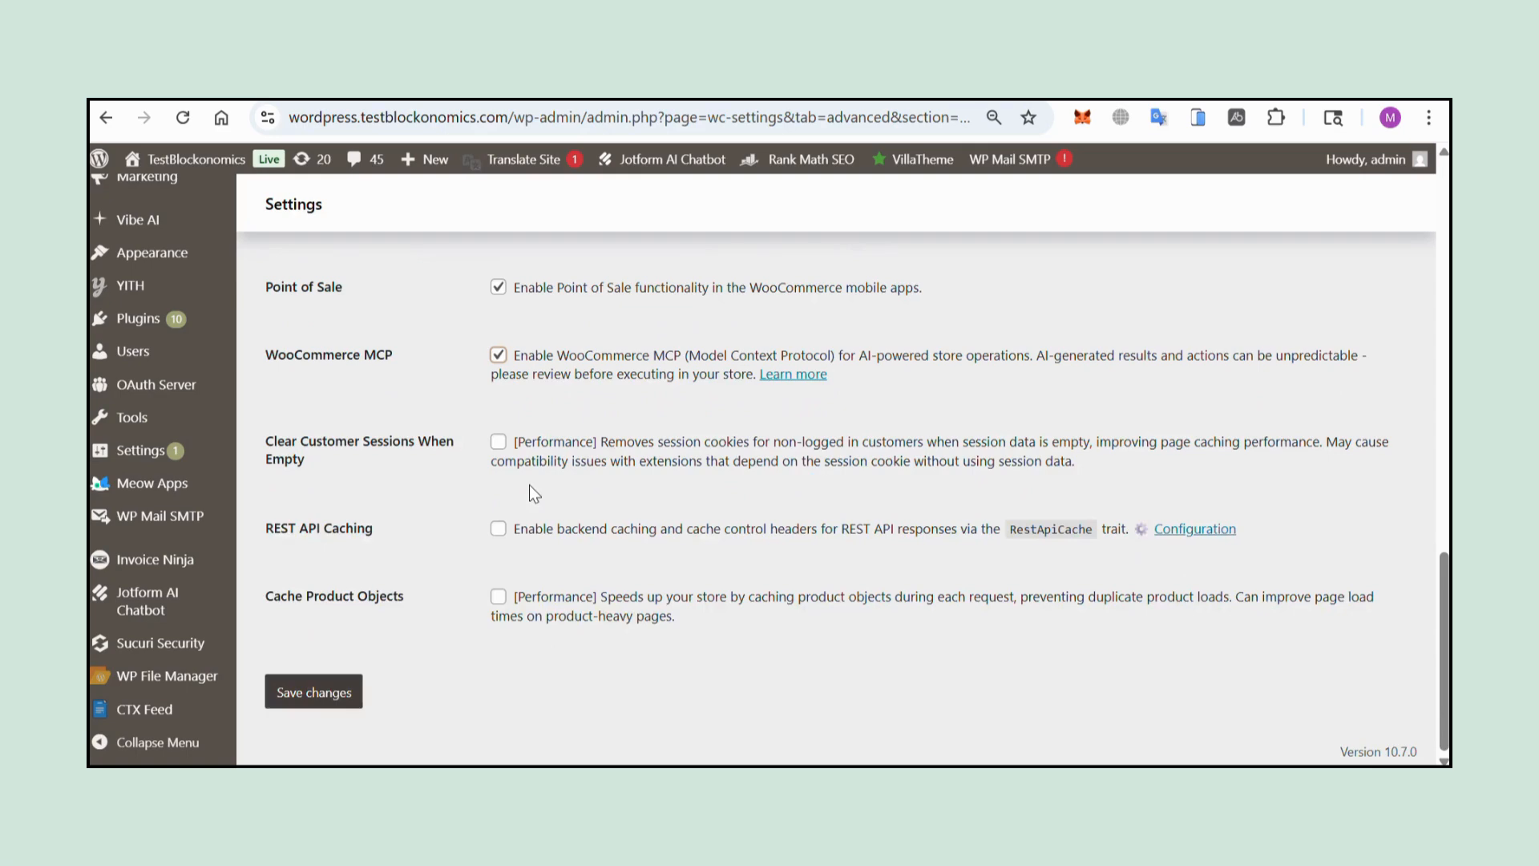
click(336, 690)
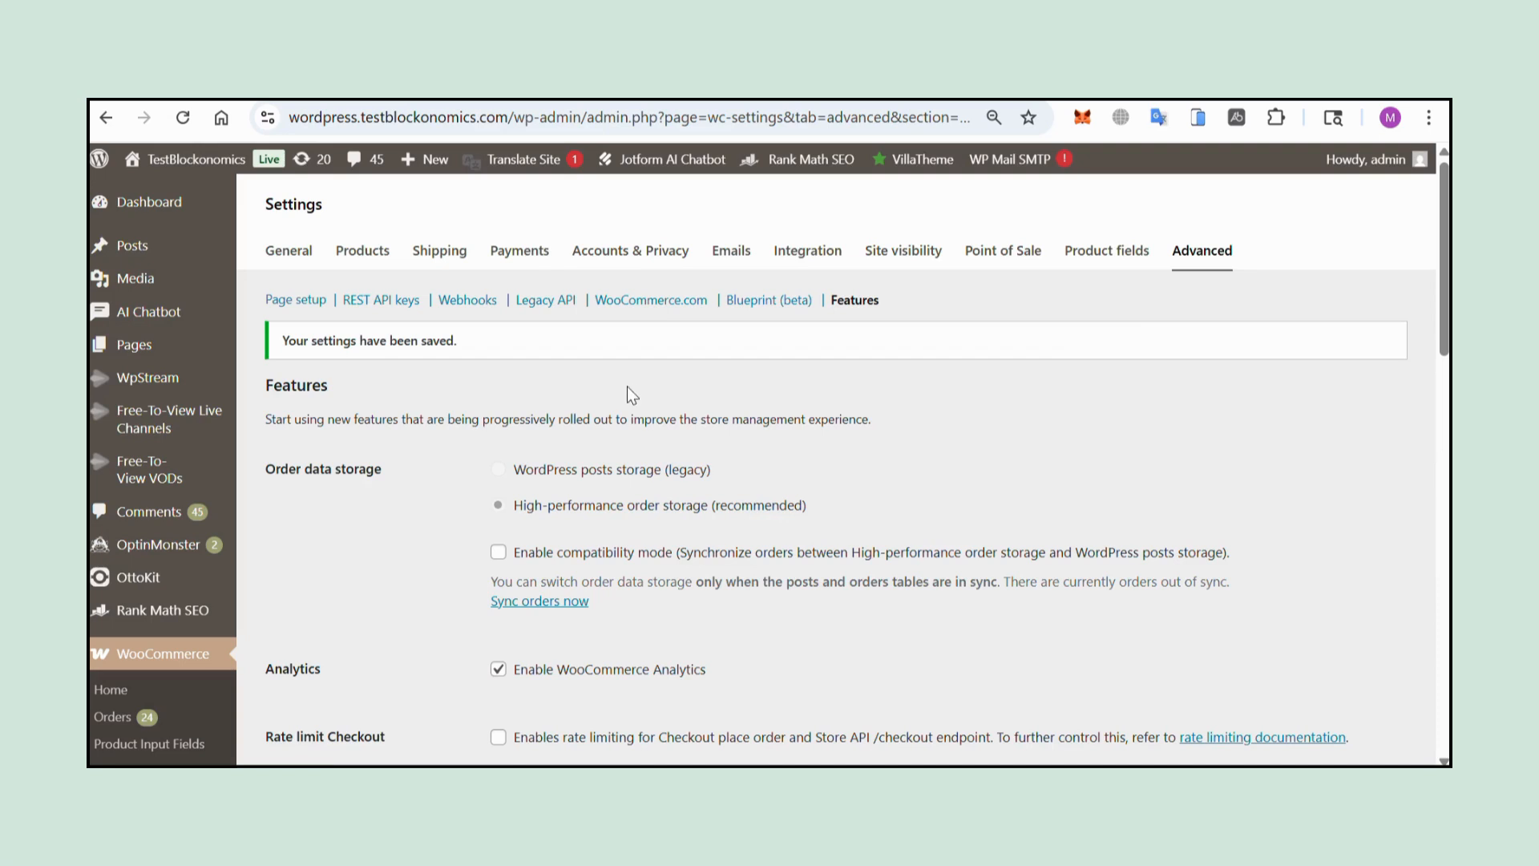
Add a new WooCommerce REST API key and generate its consumer key and consumer secret.
click(363, 305)
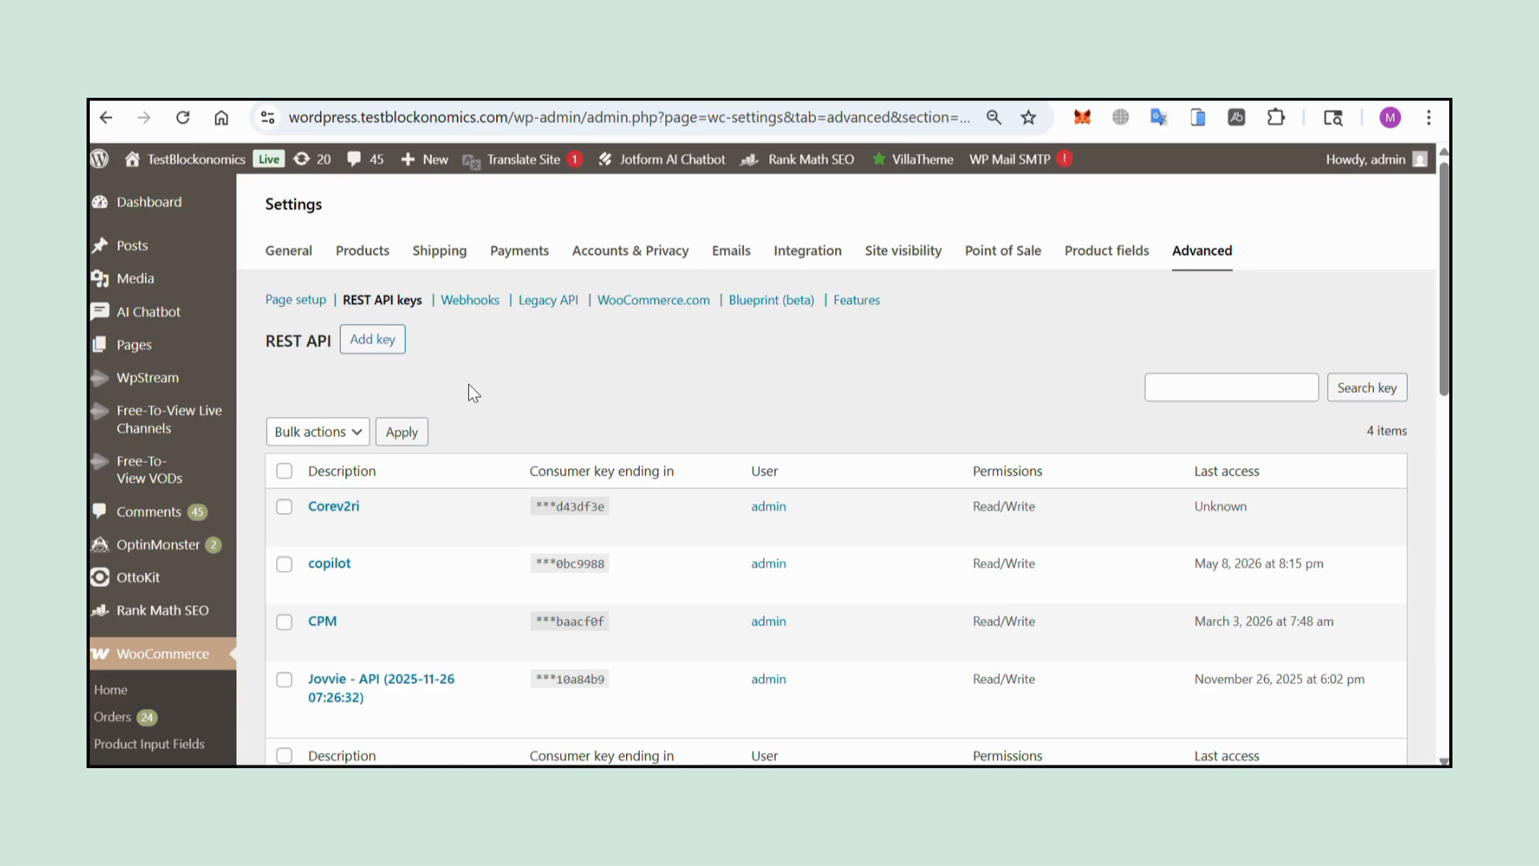
click(373, 339)
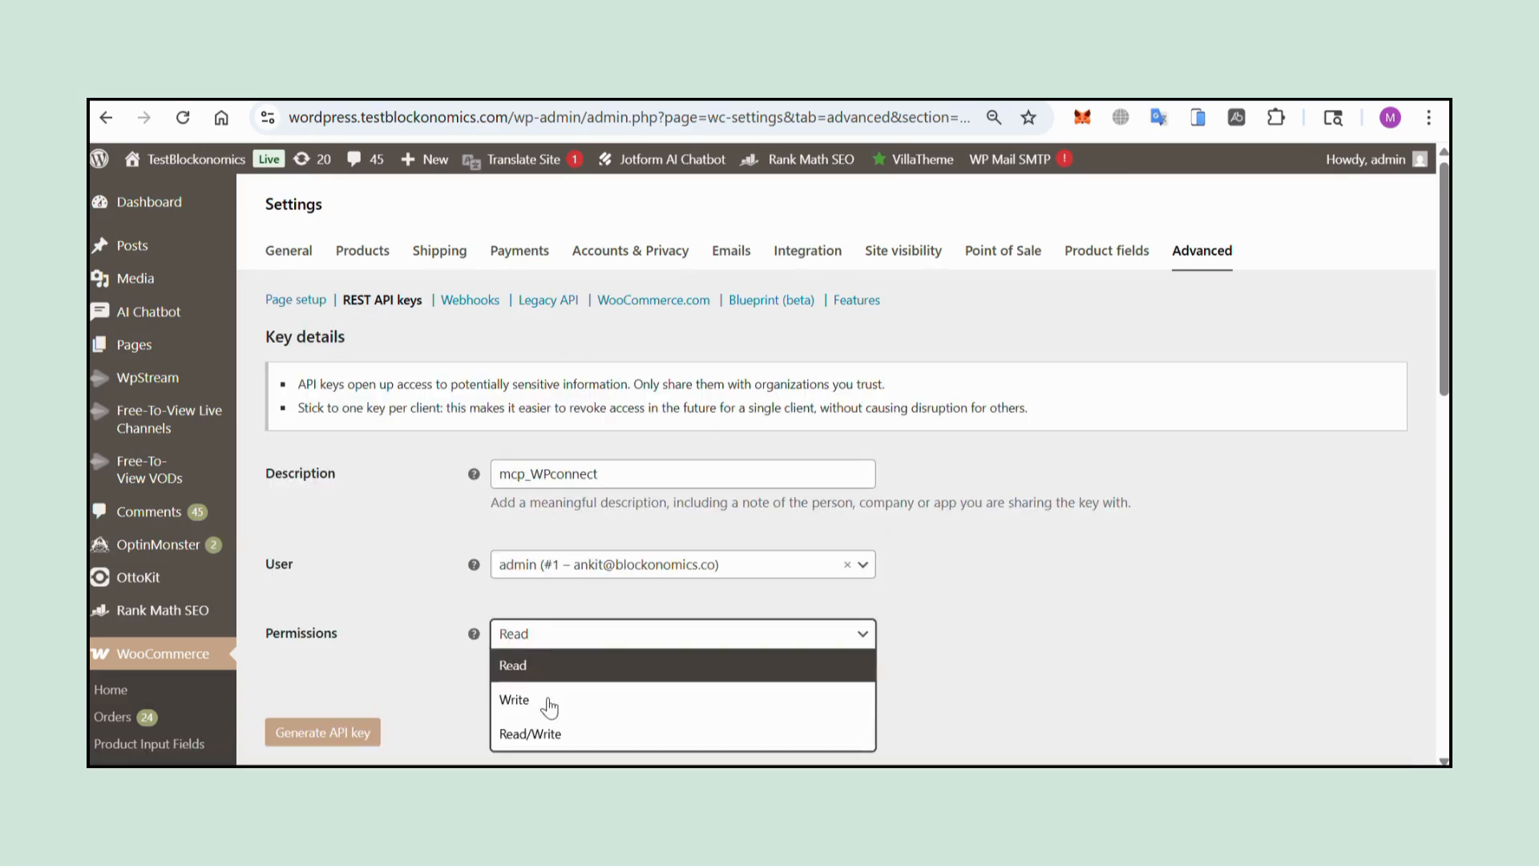
click(566, 731)
click(324, 732)
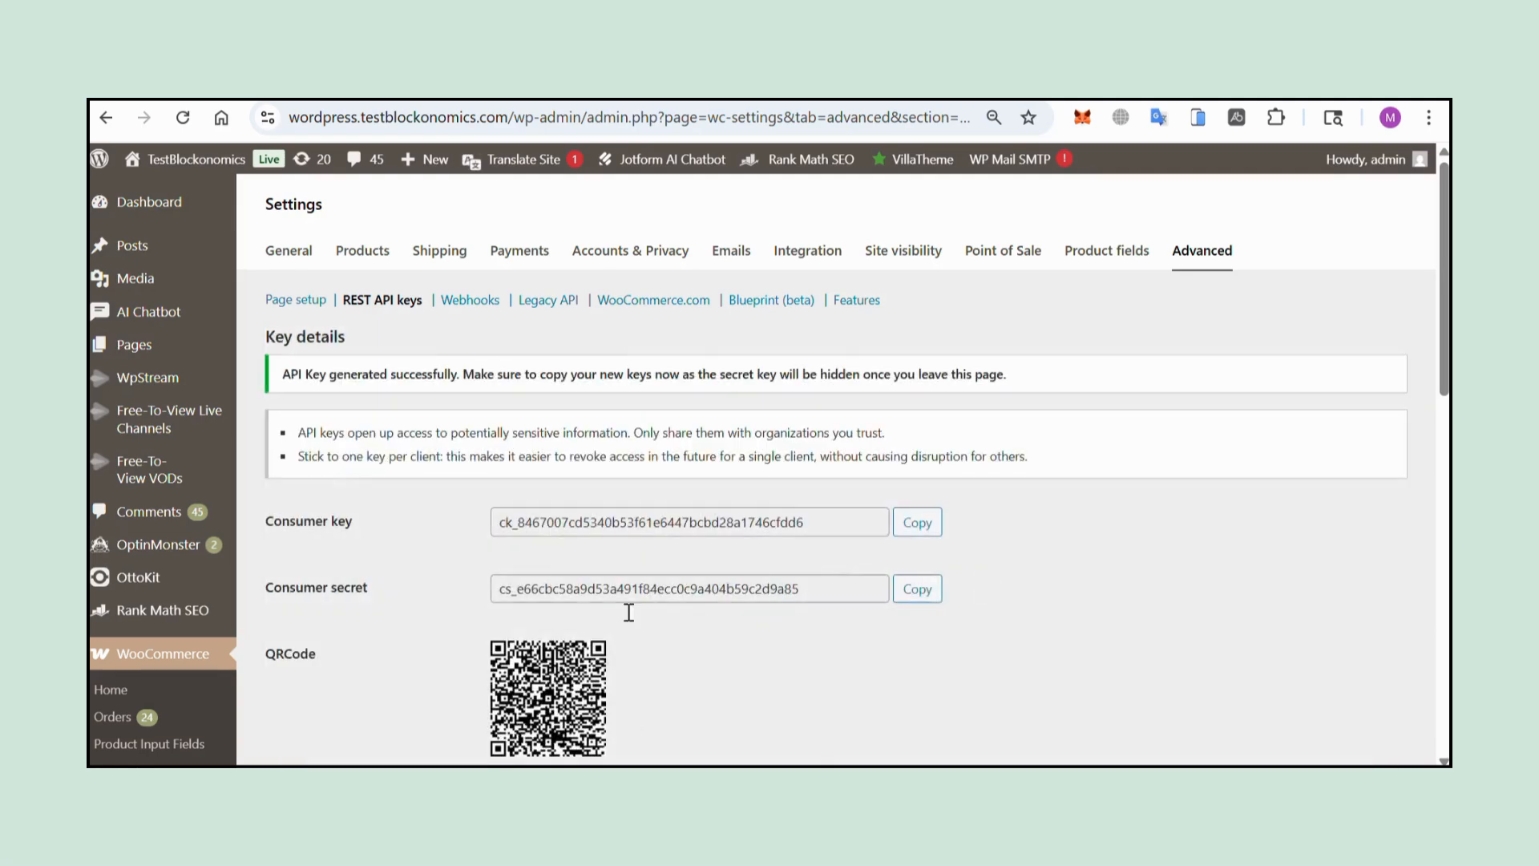
scroll(709, 641, down, 3)
scroll(696, 620, up, 2)
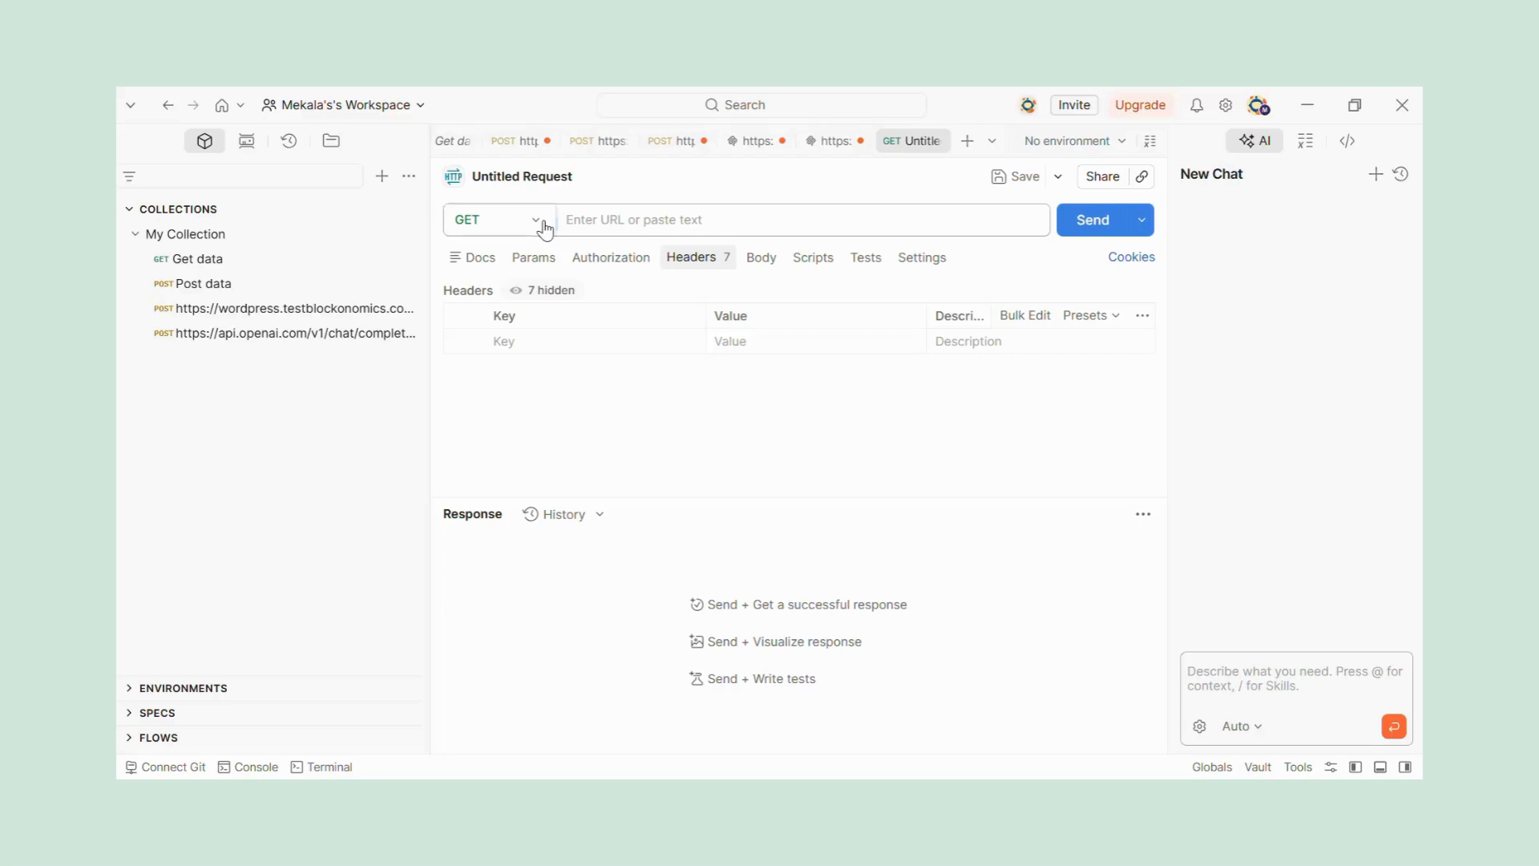
click(535, 221)
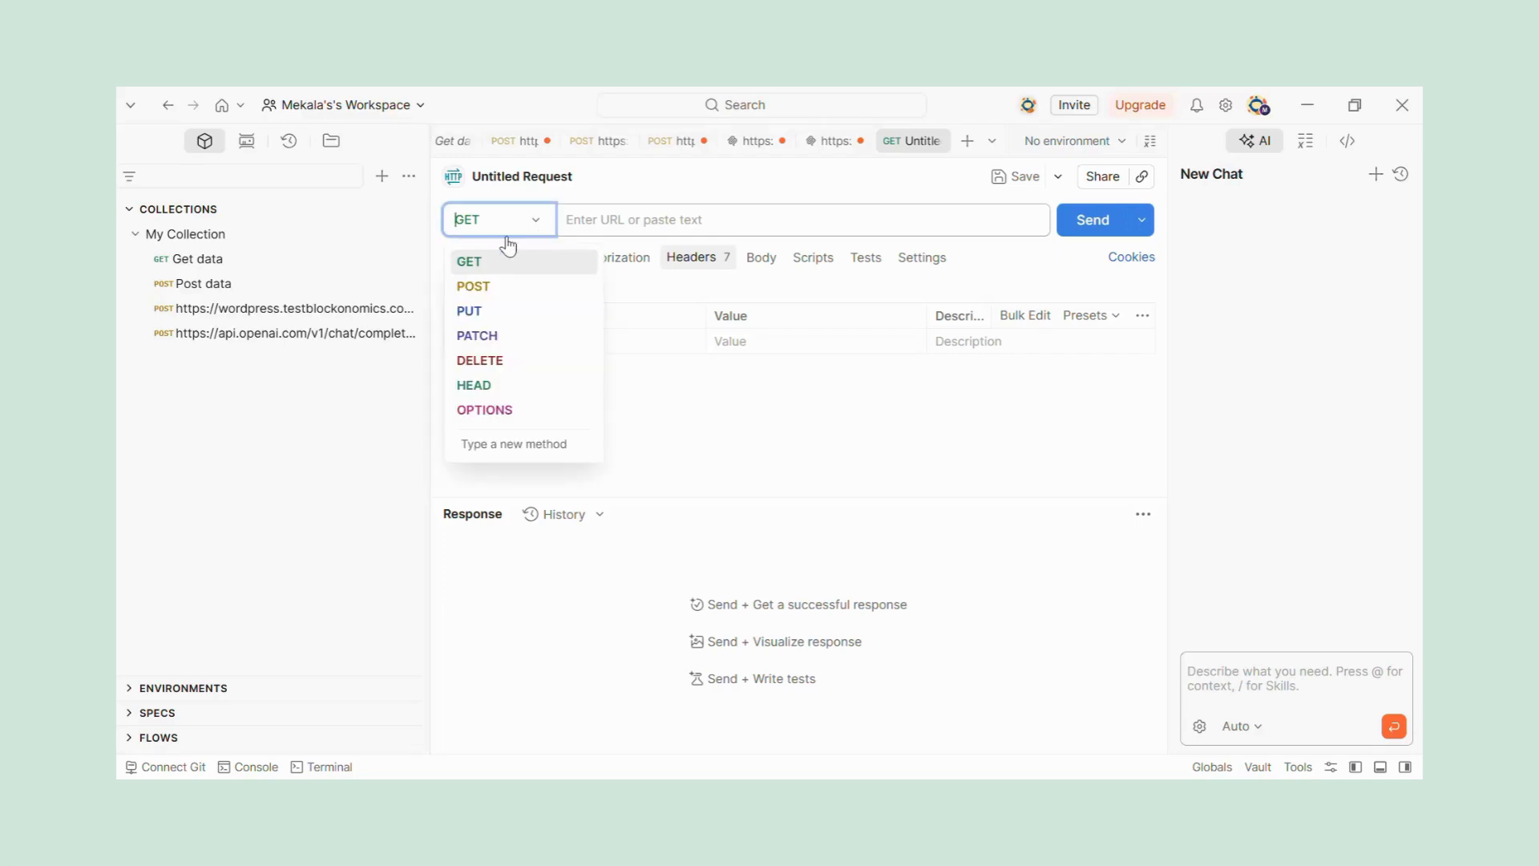
click(472, 288)
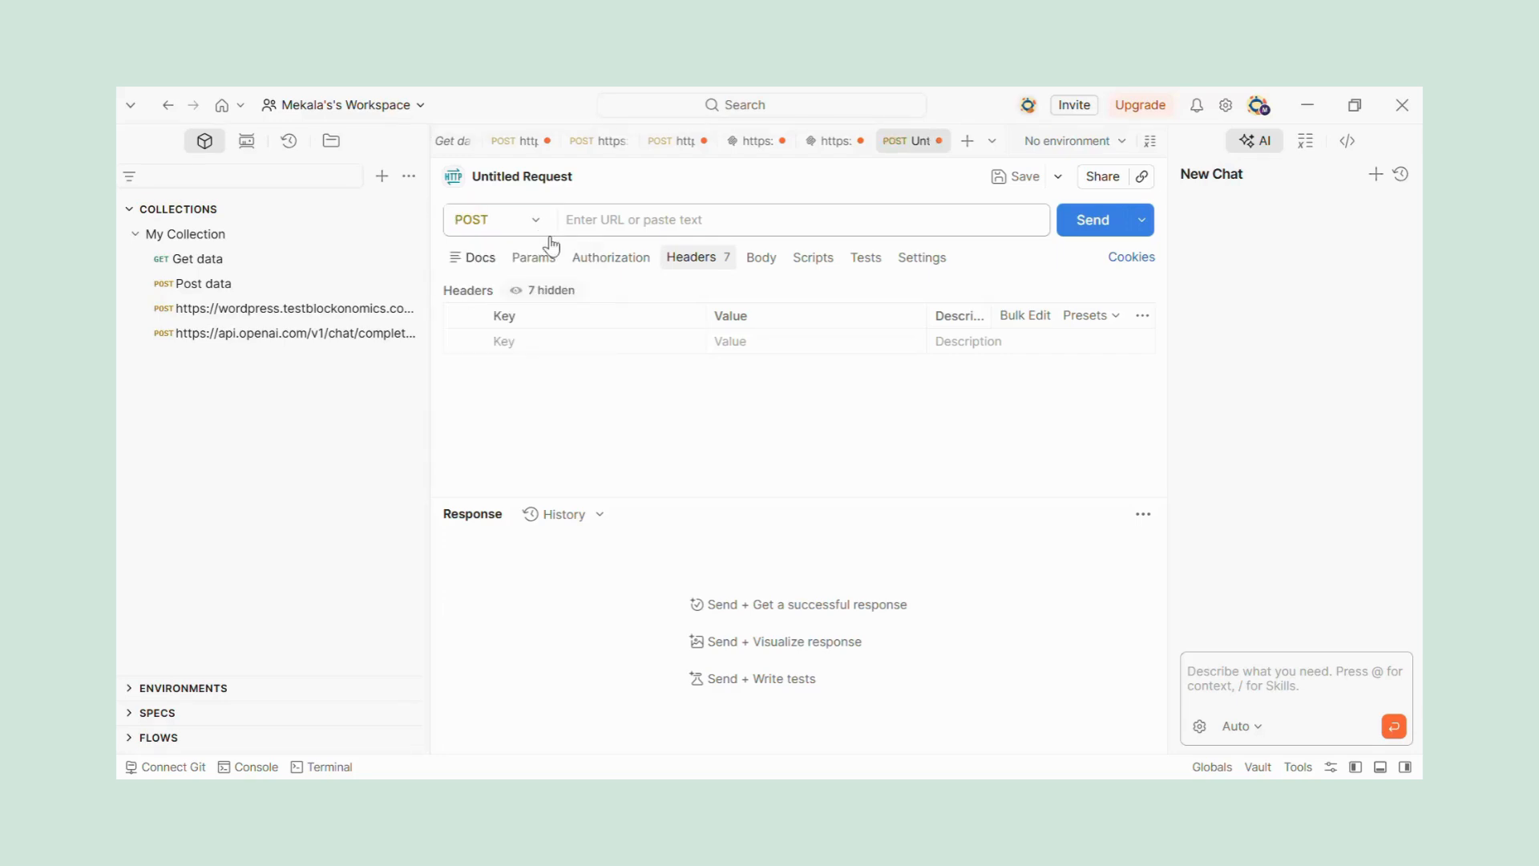
click(621, 224)
key(ctrl+v)
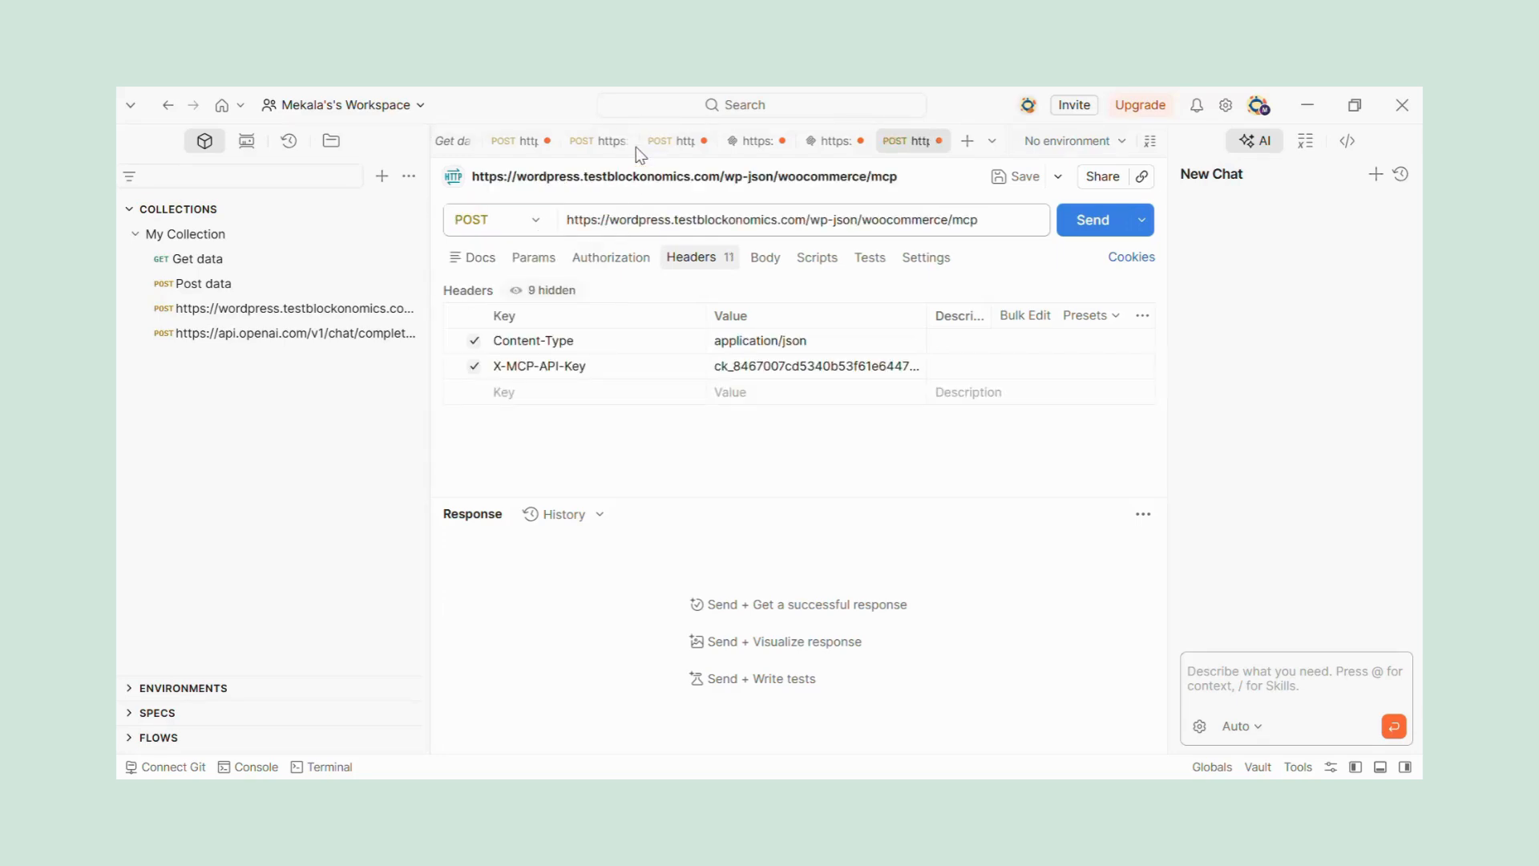
click(904, 362)
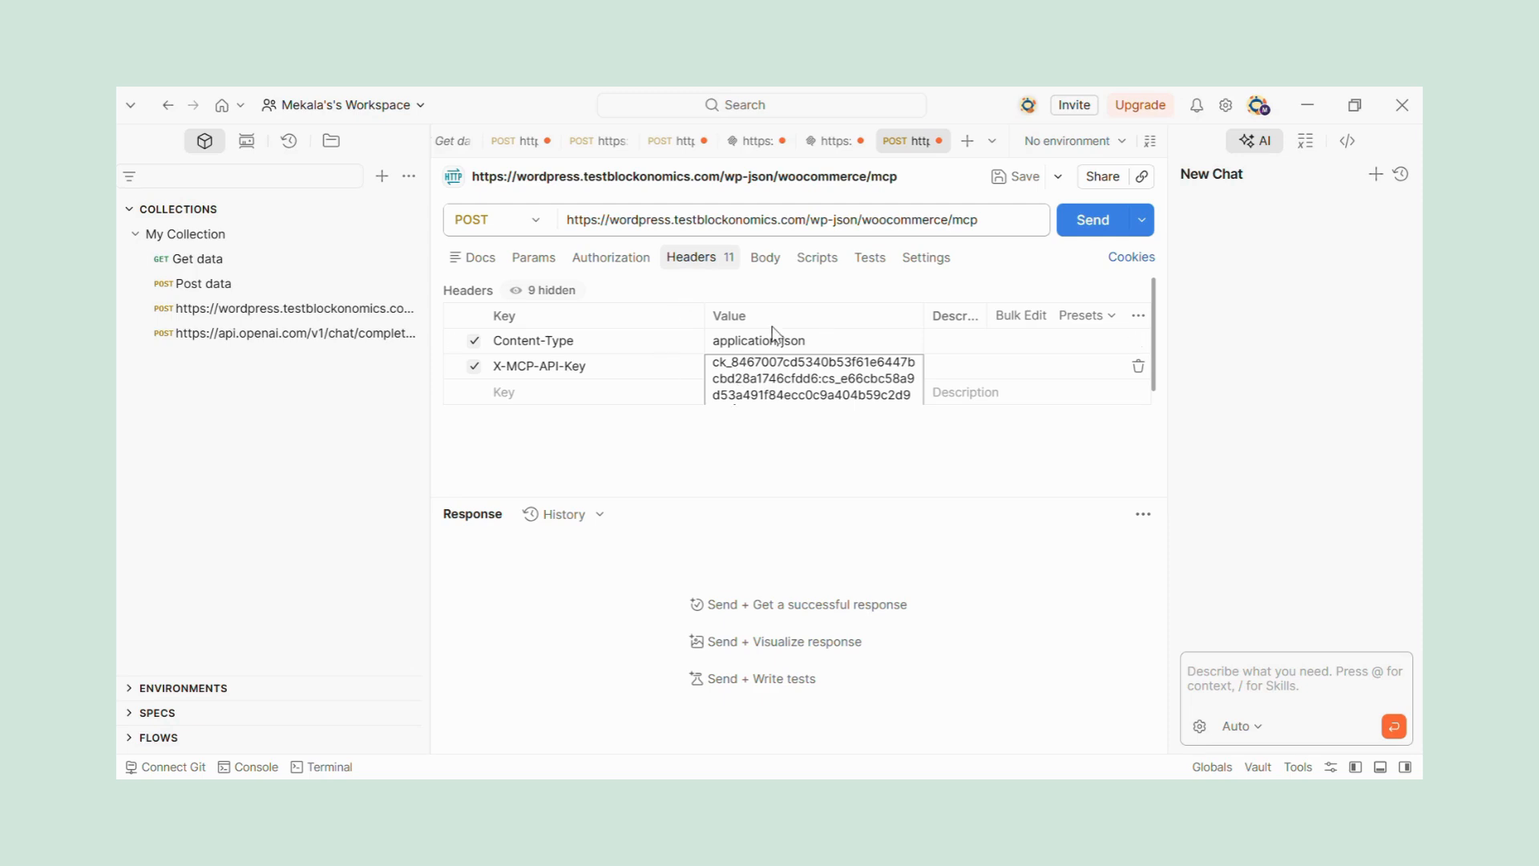
Give the request a raw JSON initialize body with protocol version 2024-11-05 and client Postman-Test 1.0, and send it.
click(764, 261)
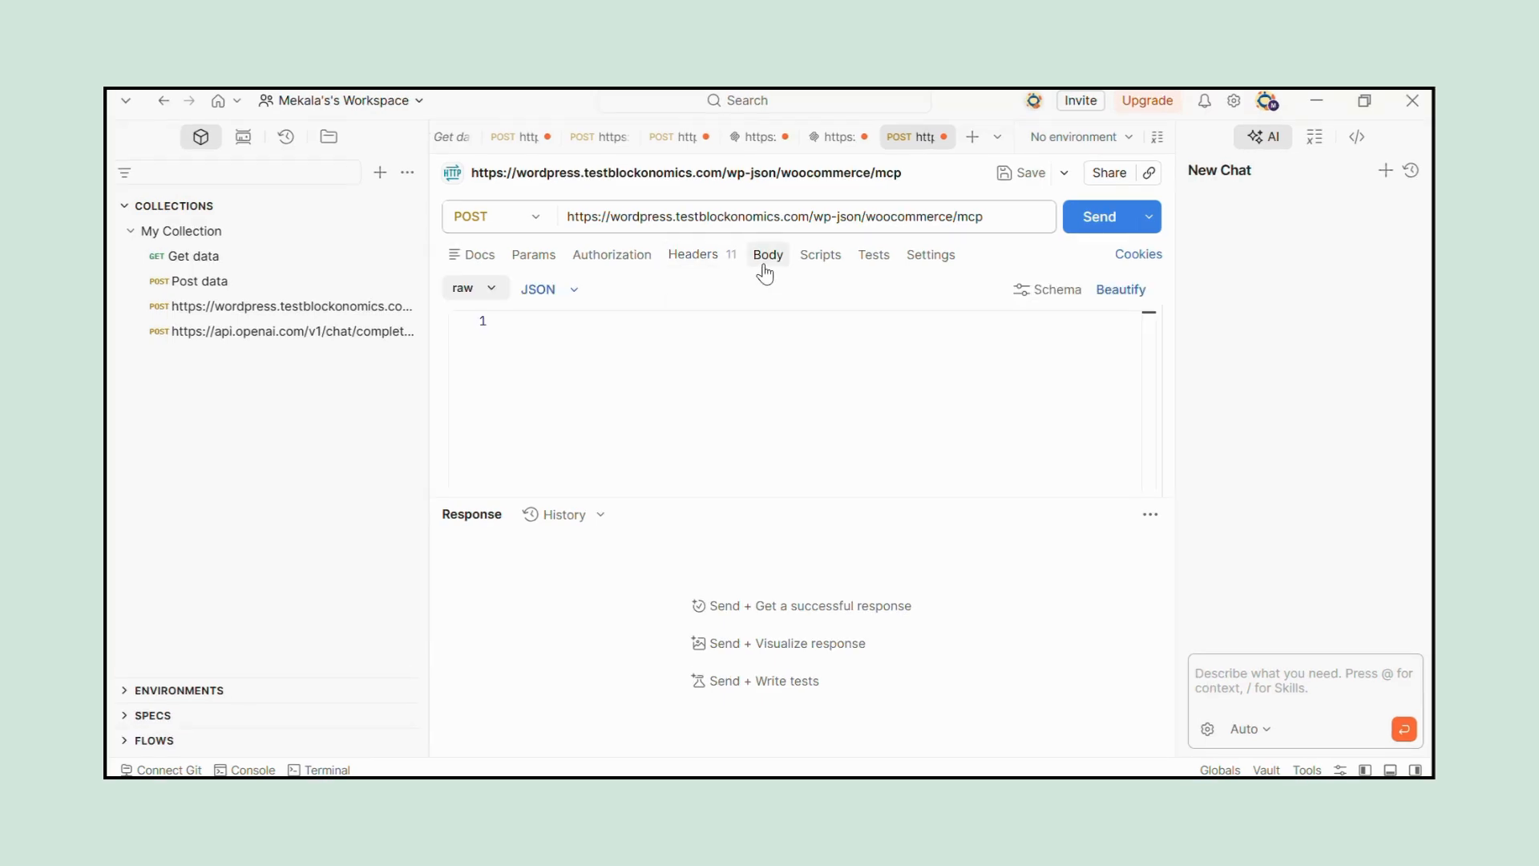
click(491, 289)
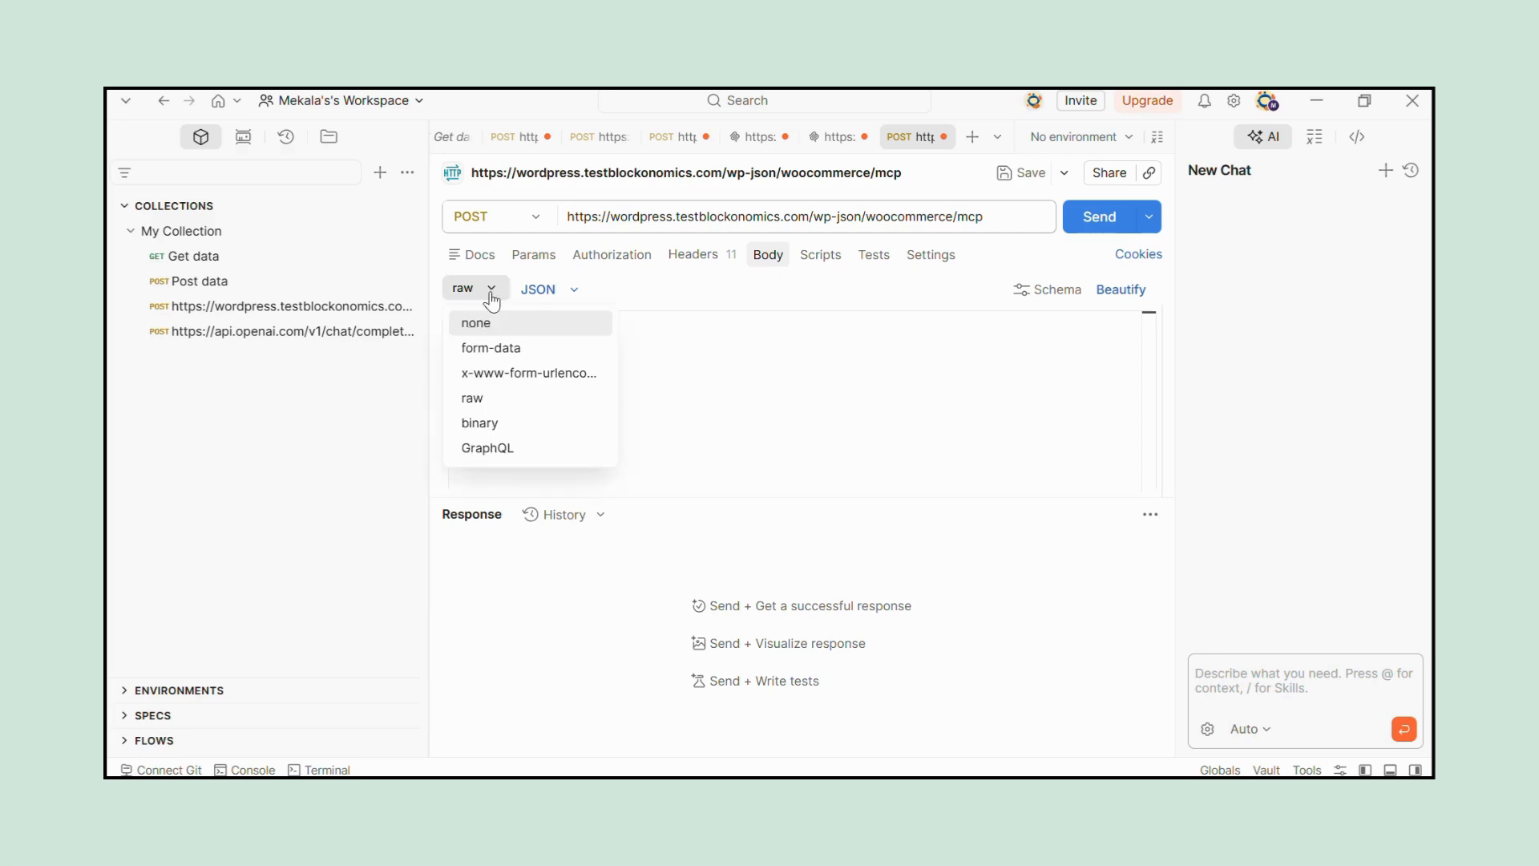
click(478, 397)
click(547, 331)
key(ctrl+v)
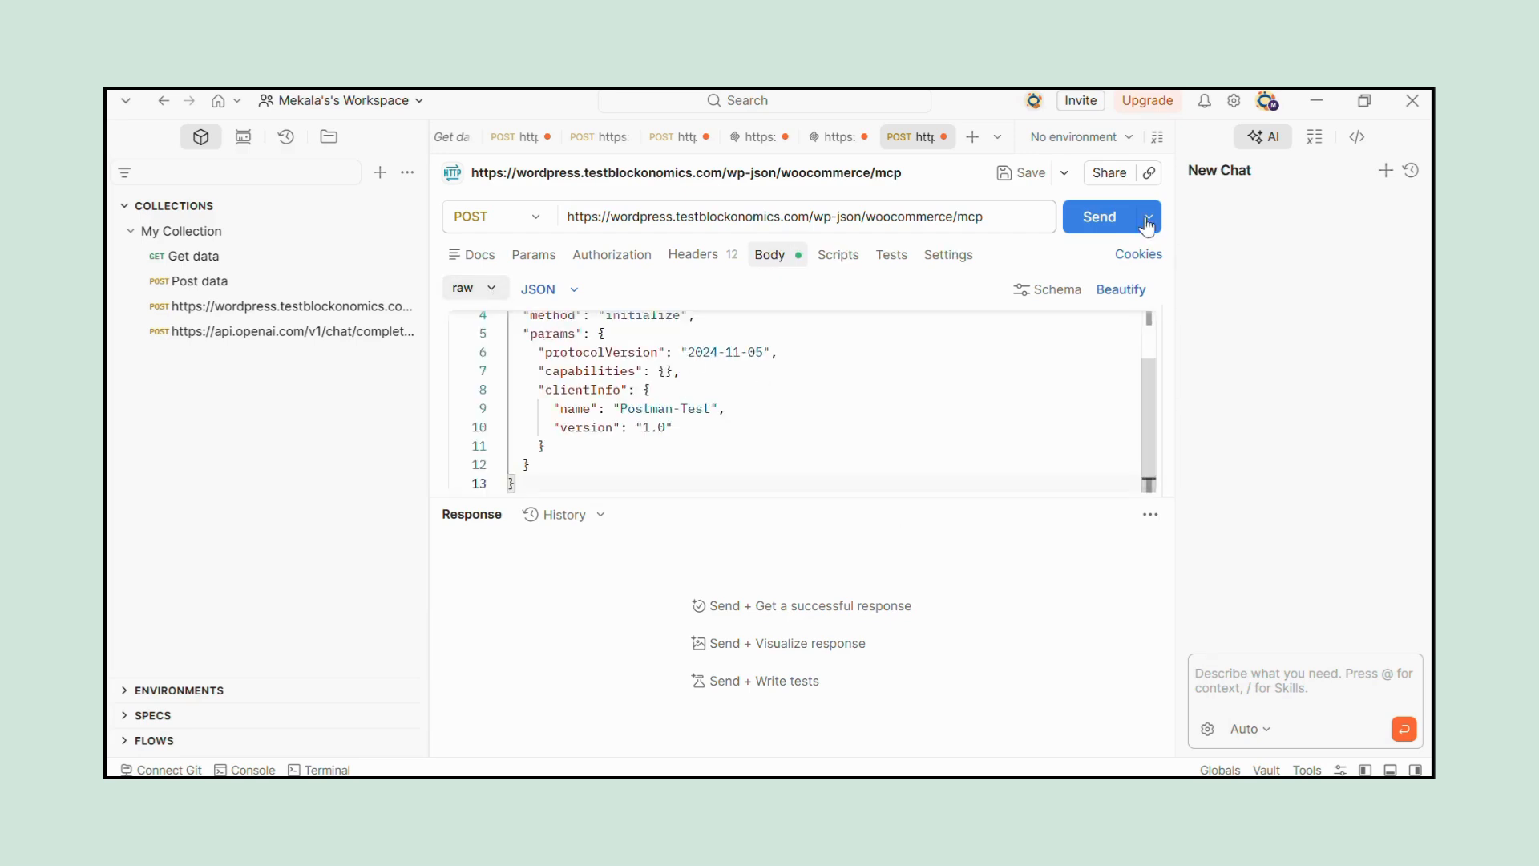
click(1102, 225)
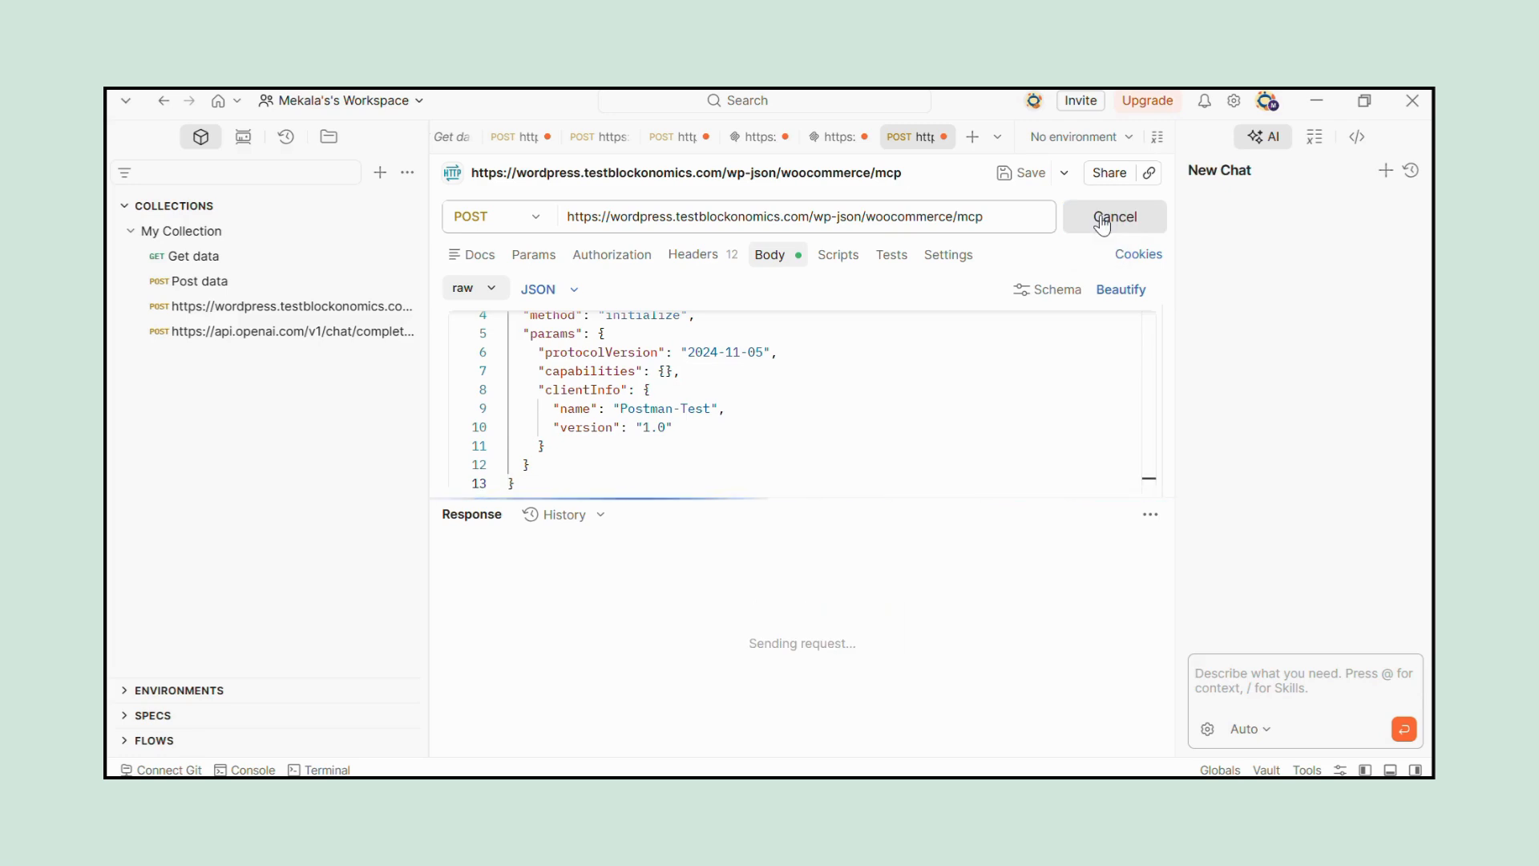
scroll(774, 646, down, 3)
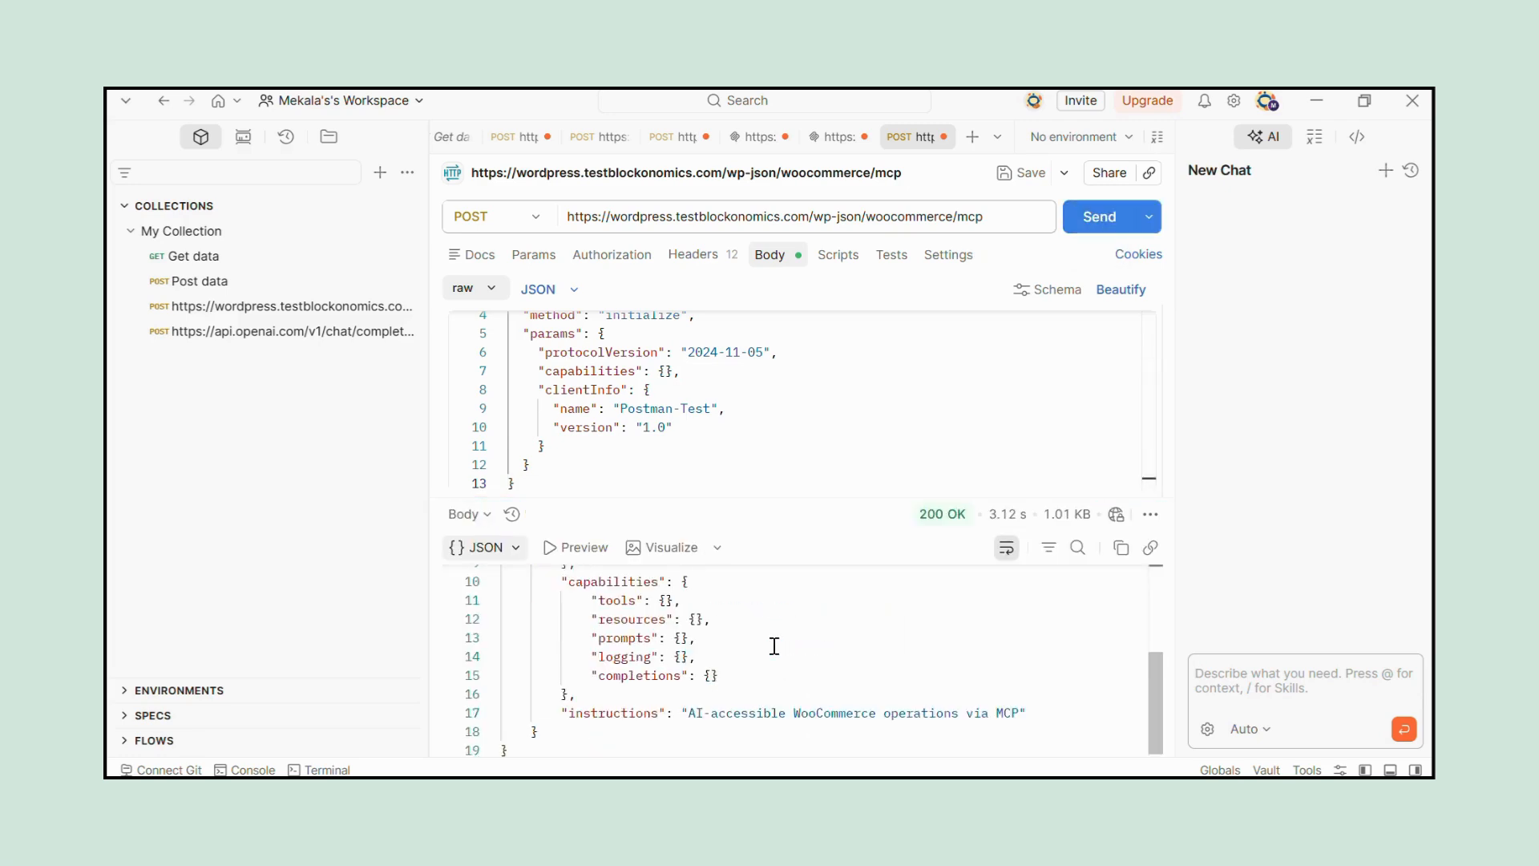
scroll(772, 642, up, 5)
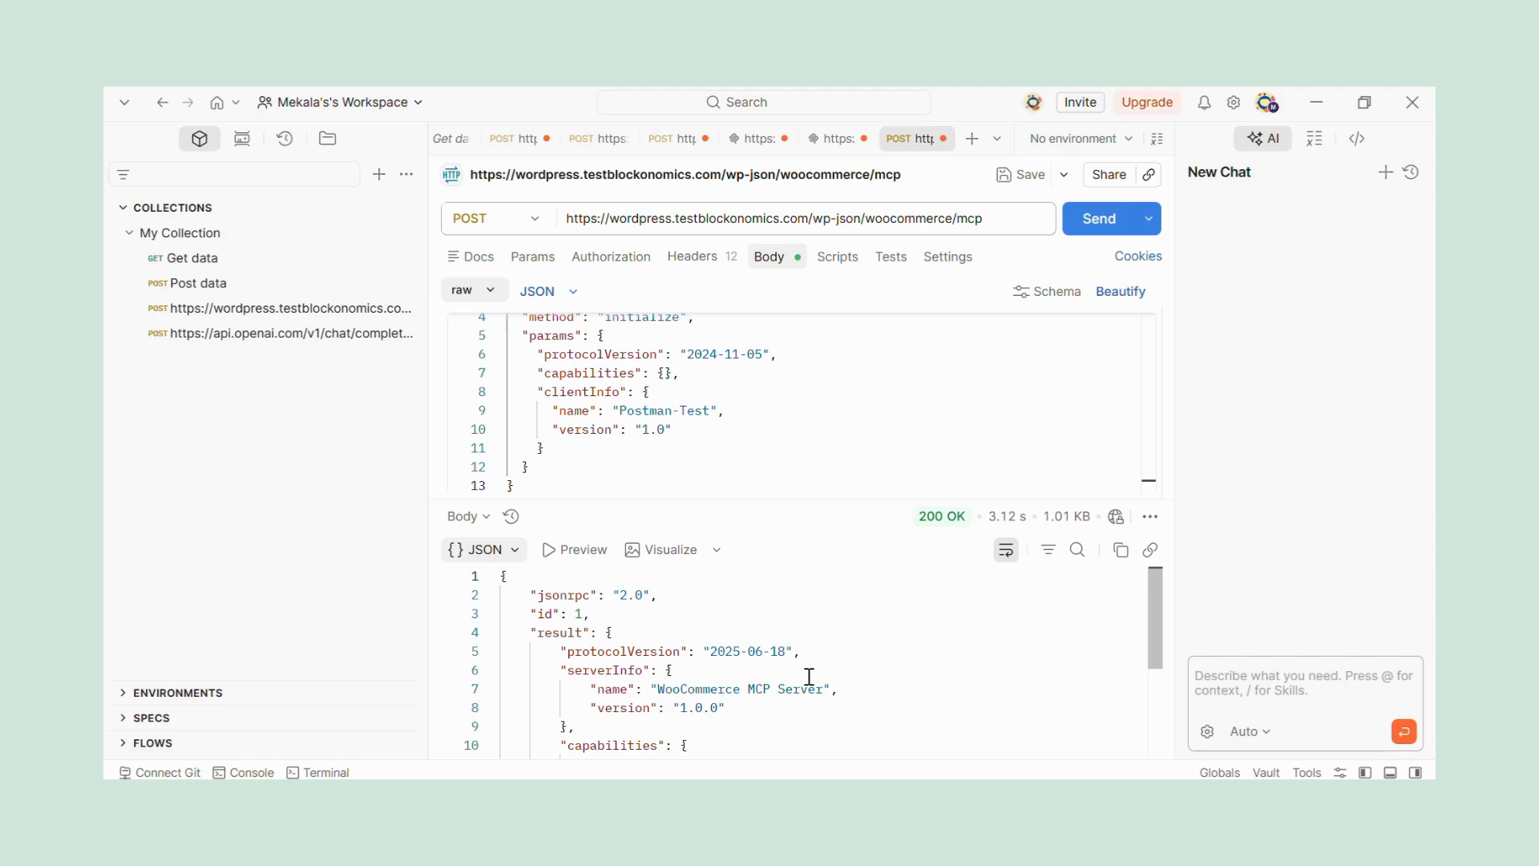
Copy the Mcp-Session-Id name and its value from the response headers into a new request header.
click(465, 516)
click(496, 600)
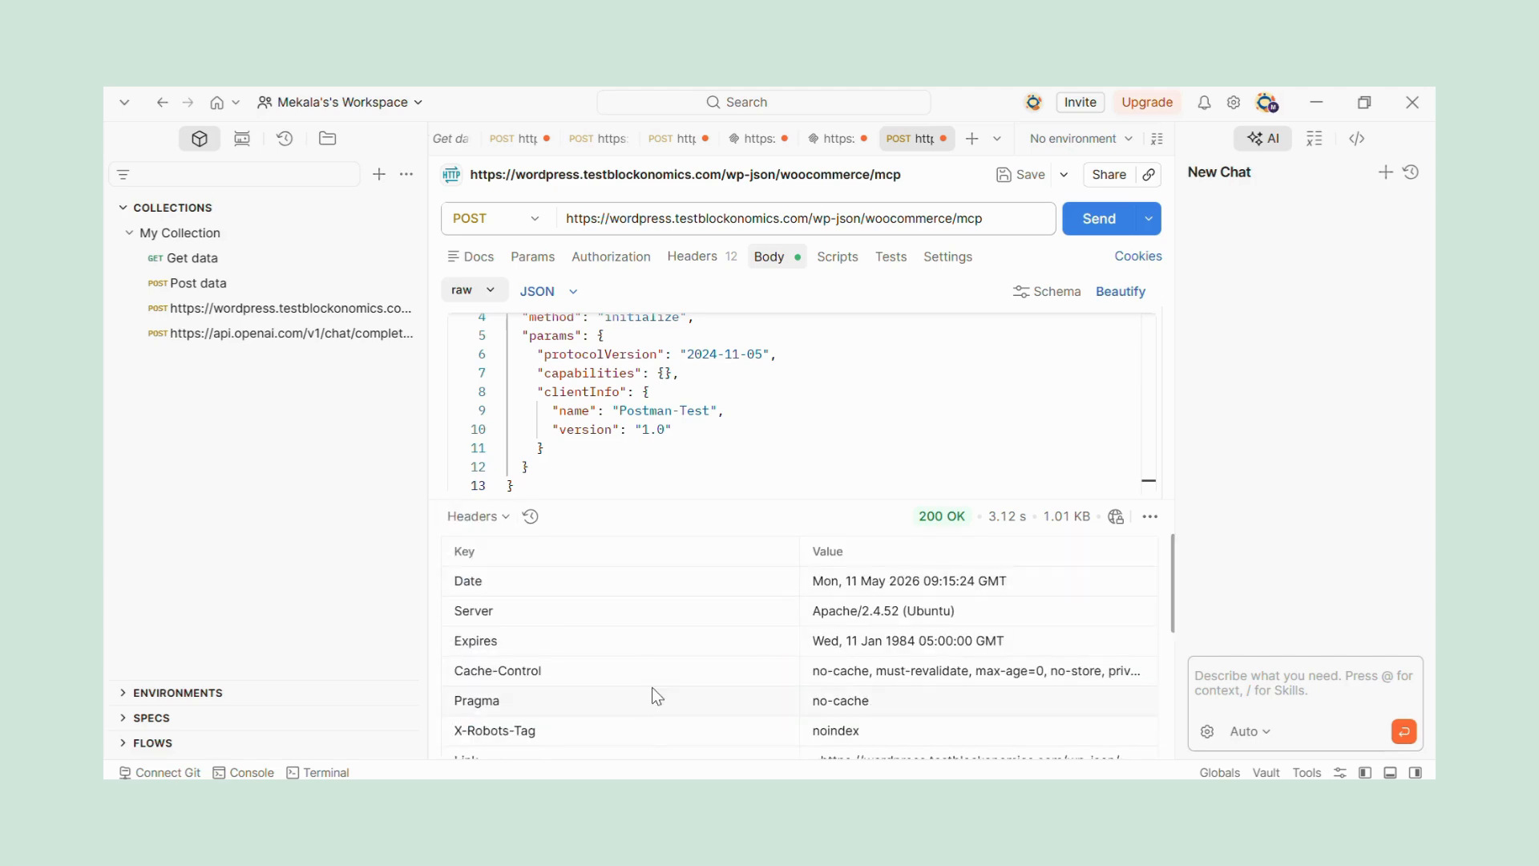
scroll(653, 694, down, 5)
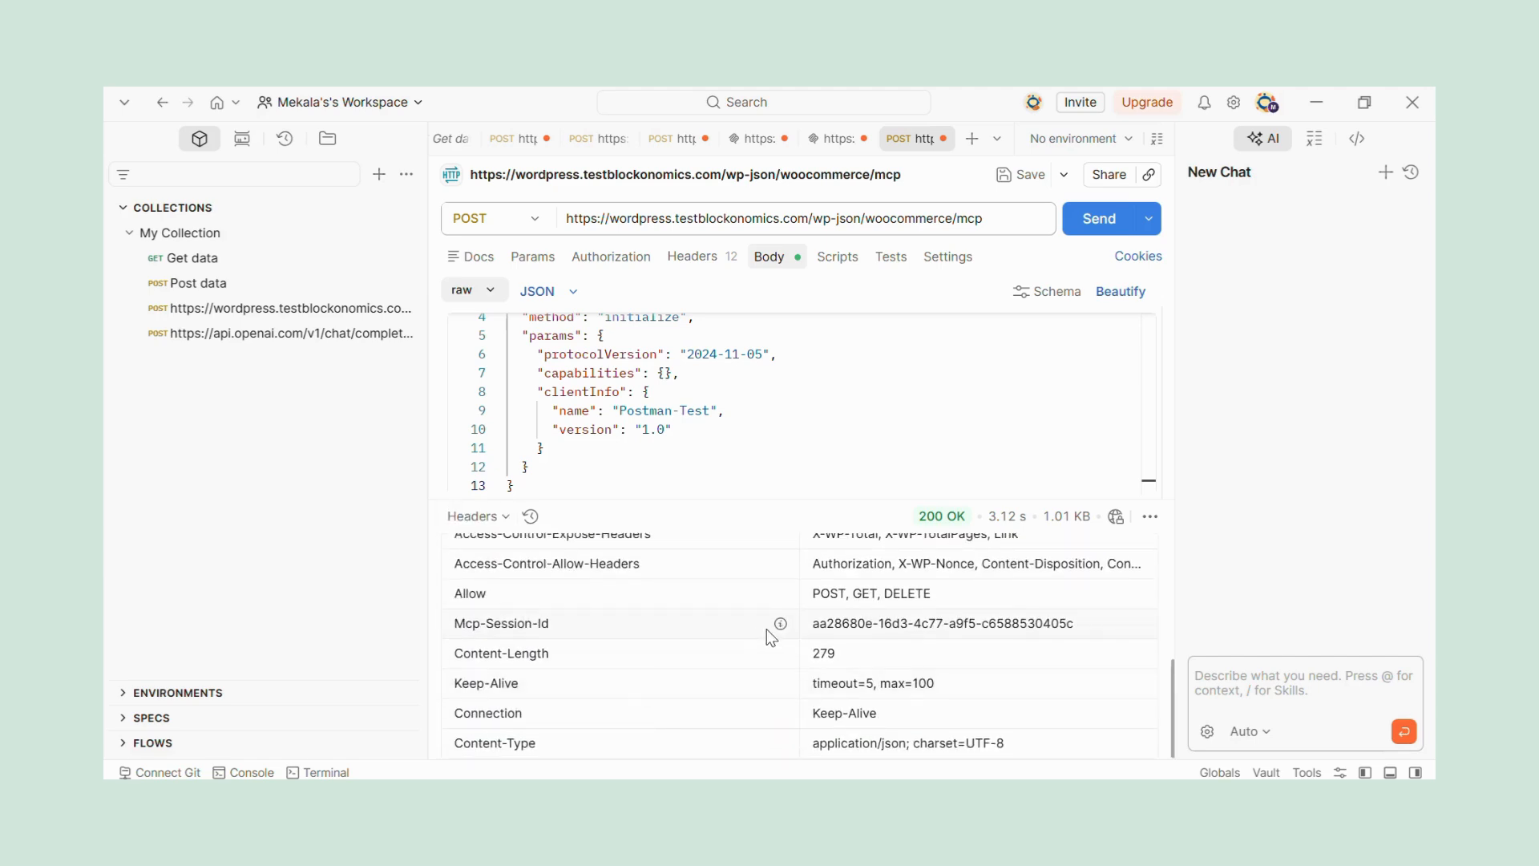
drag(711, 622, 464, 603)
key(ctrl+c)
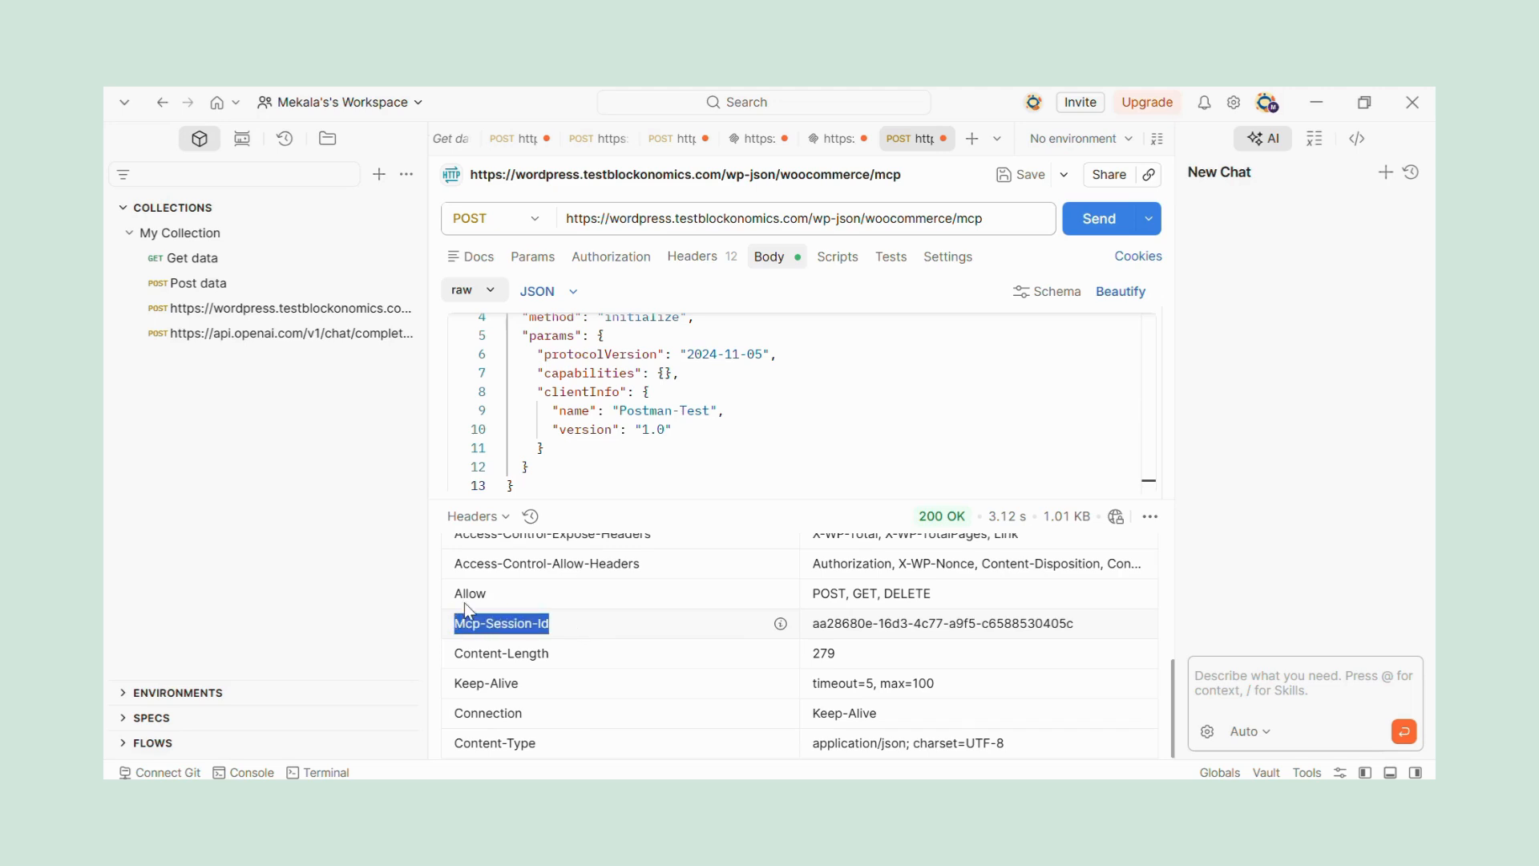
click(703, 257)
click(556, 392)
key(ctrl+v)
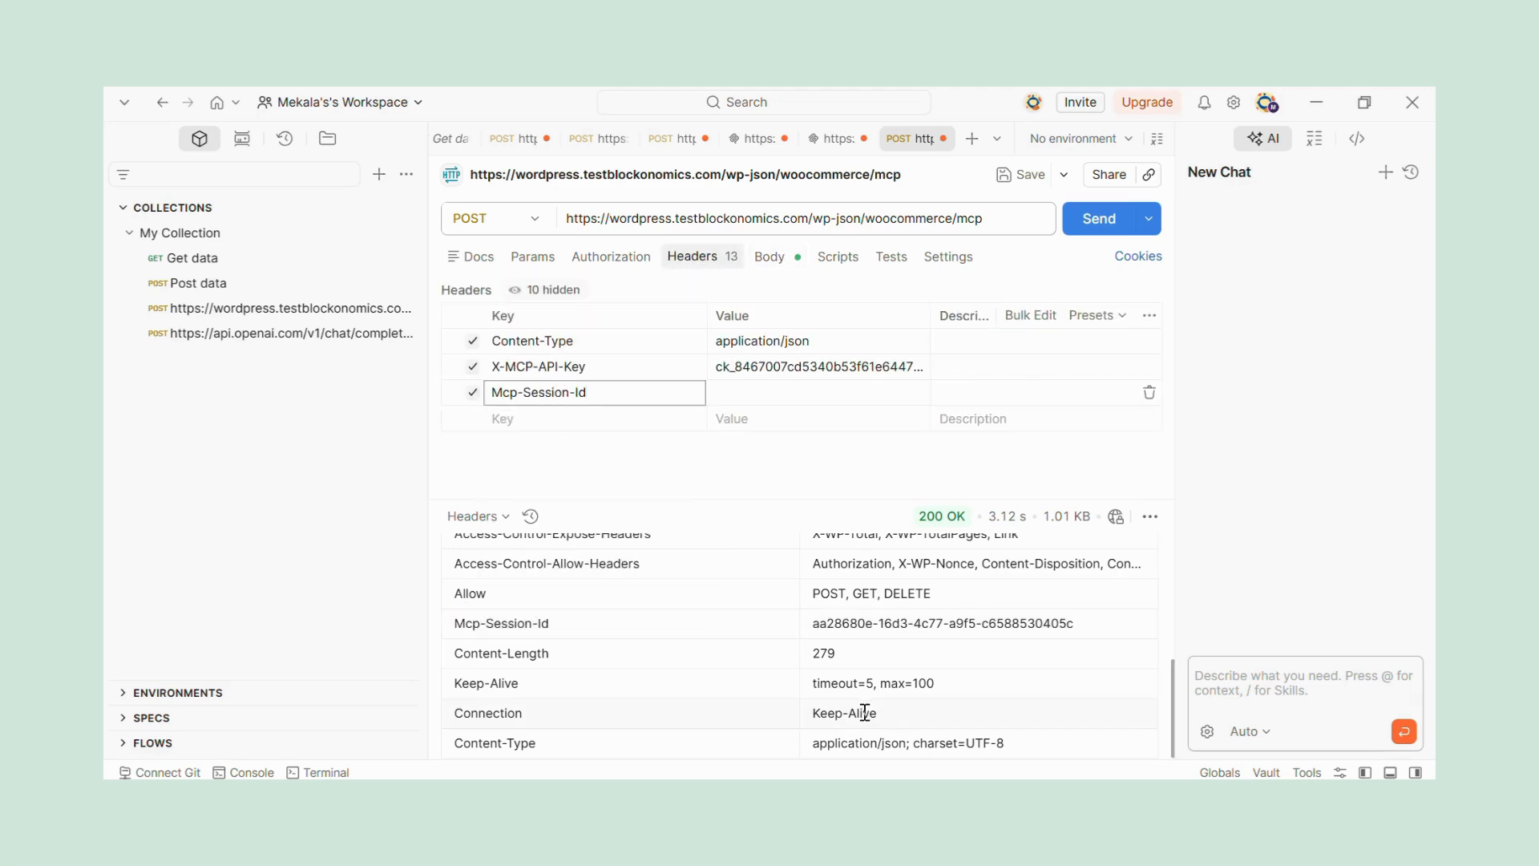
drag(812, 622, 1075, 624)
key(ctrl+c)
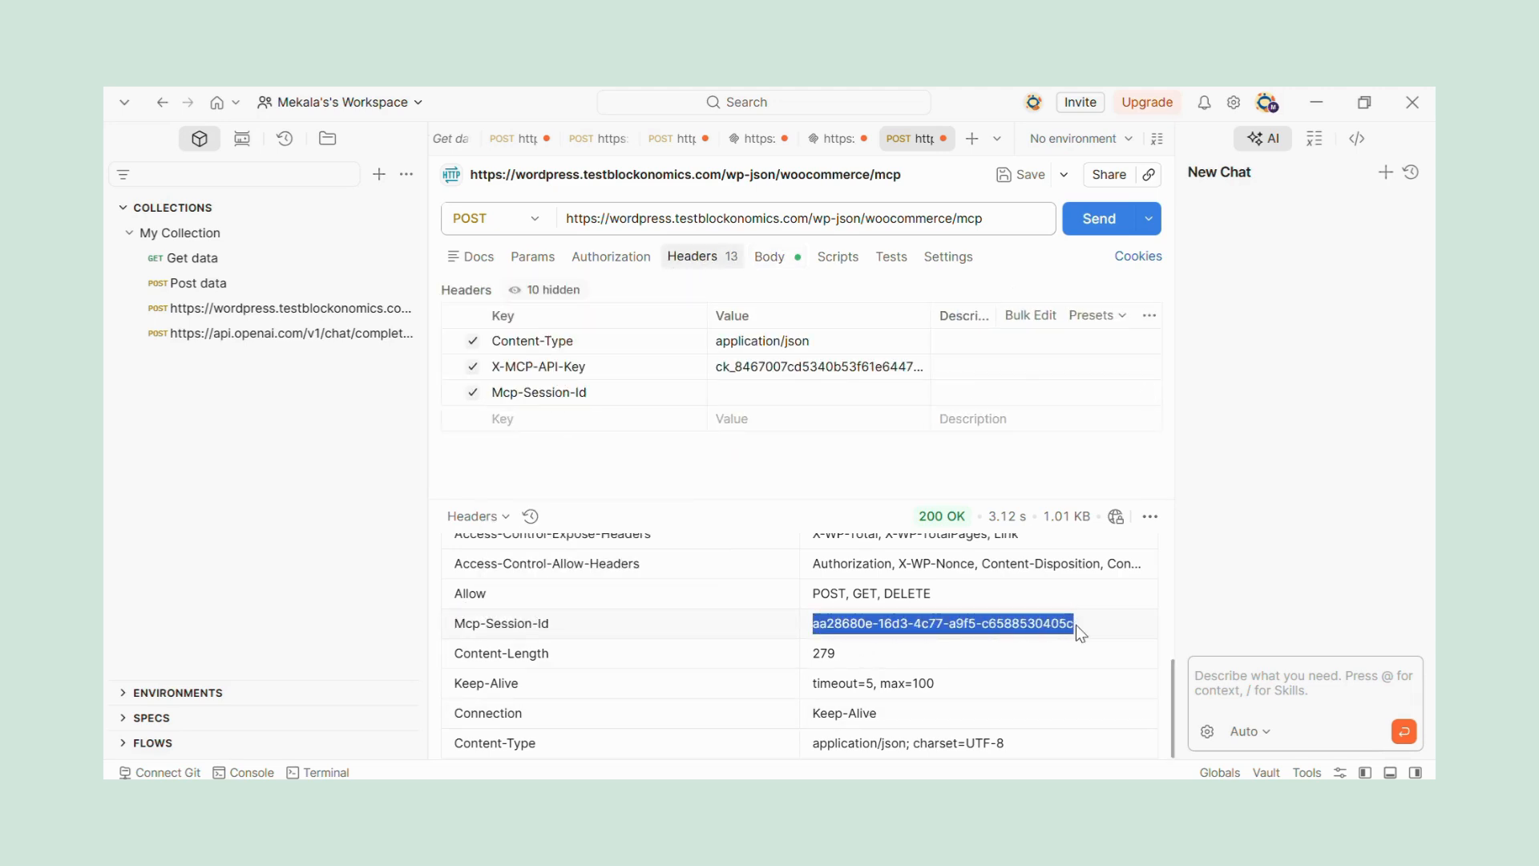
click(732, 398)
key(ctrl+v)
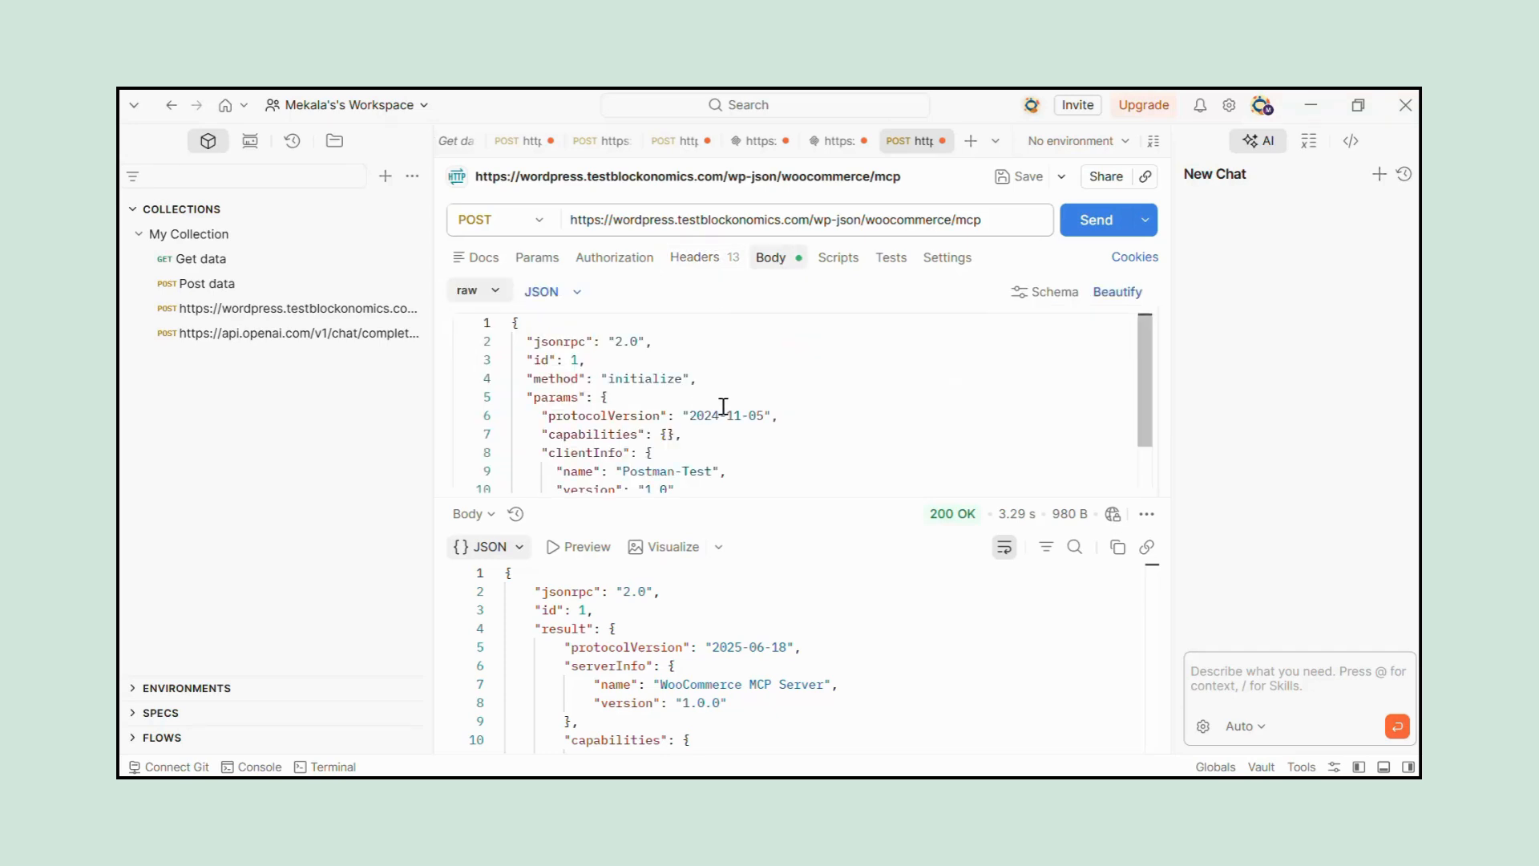
Replace the request body with a tools/list JSON-RPC call using id 3 and empty params, send it and review the response.
click(726, 300)
key(ctrl+a)
key(BackSpace)
text({   "jsonrpc": "2.0",   "id": 3,   "method": "tools/list",   "params": {} })
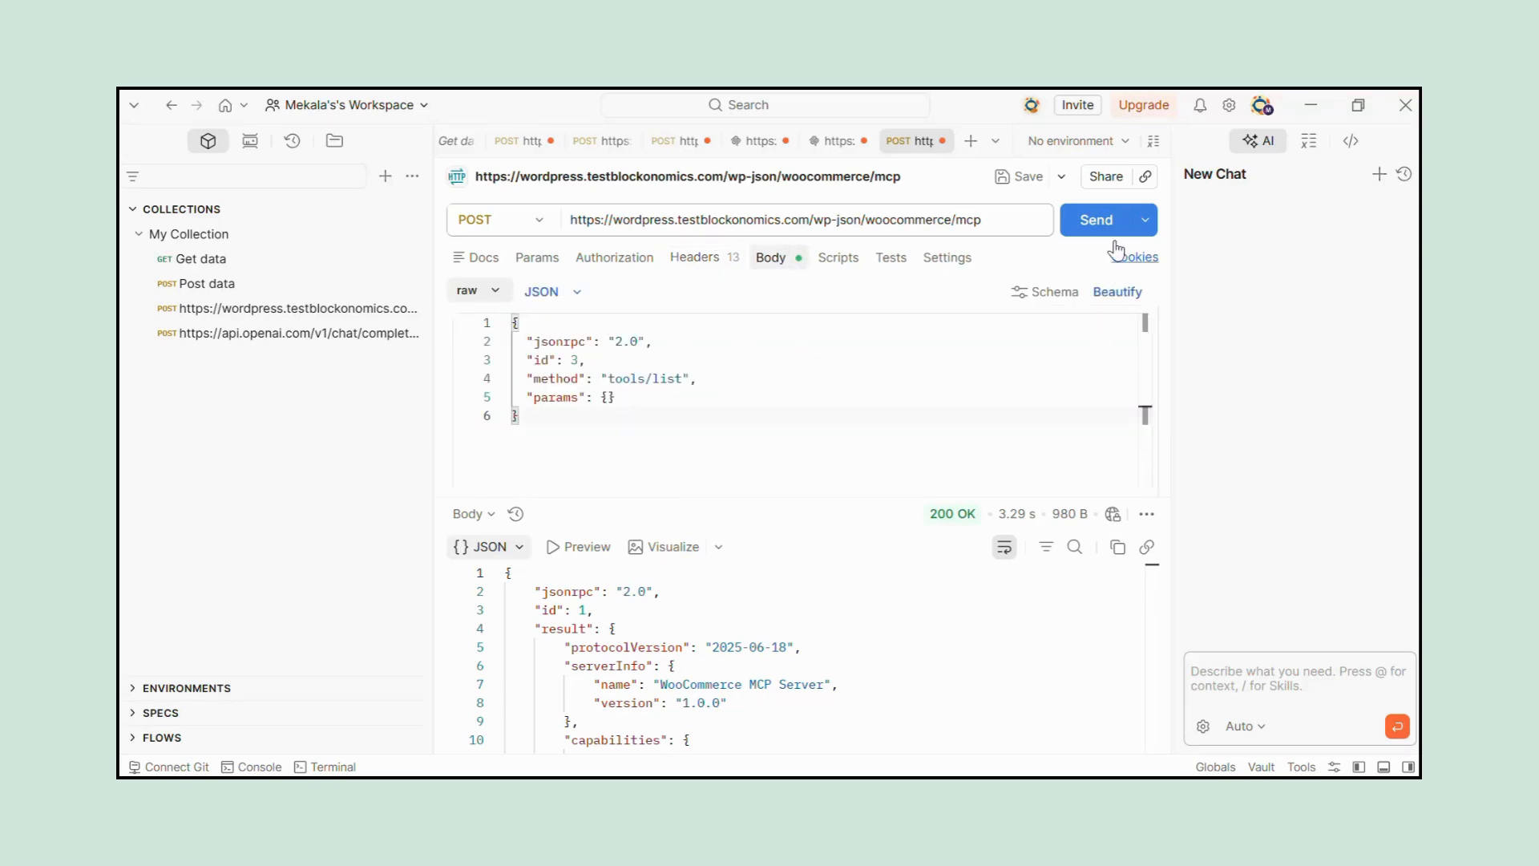
click(1101, 229)
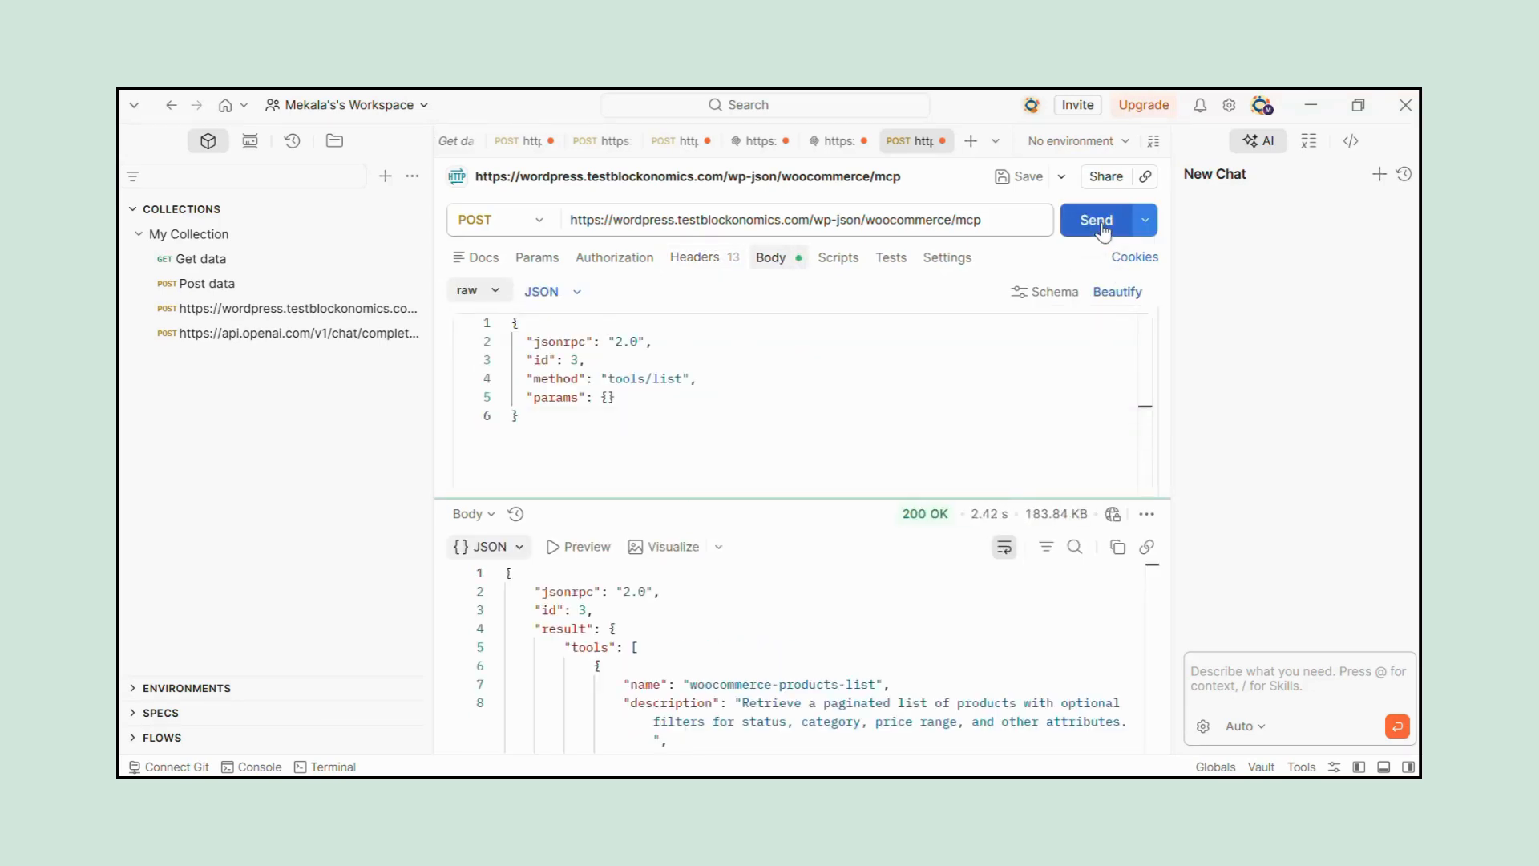
scroll(842, 613, down, 2)
scroll(892, 659, down, 5)
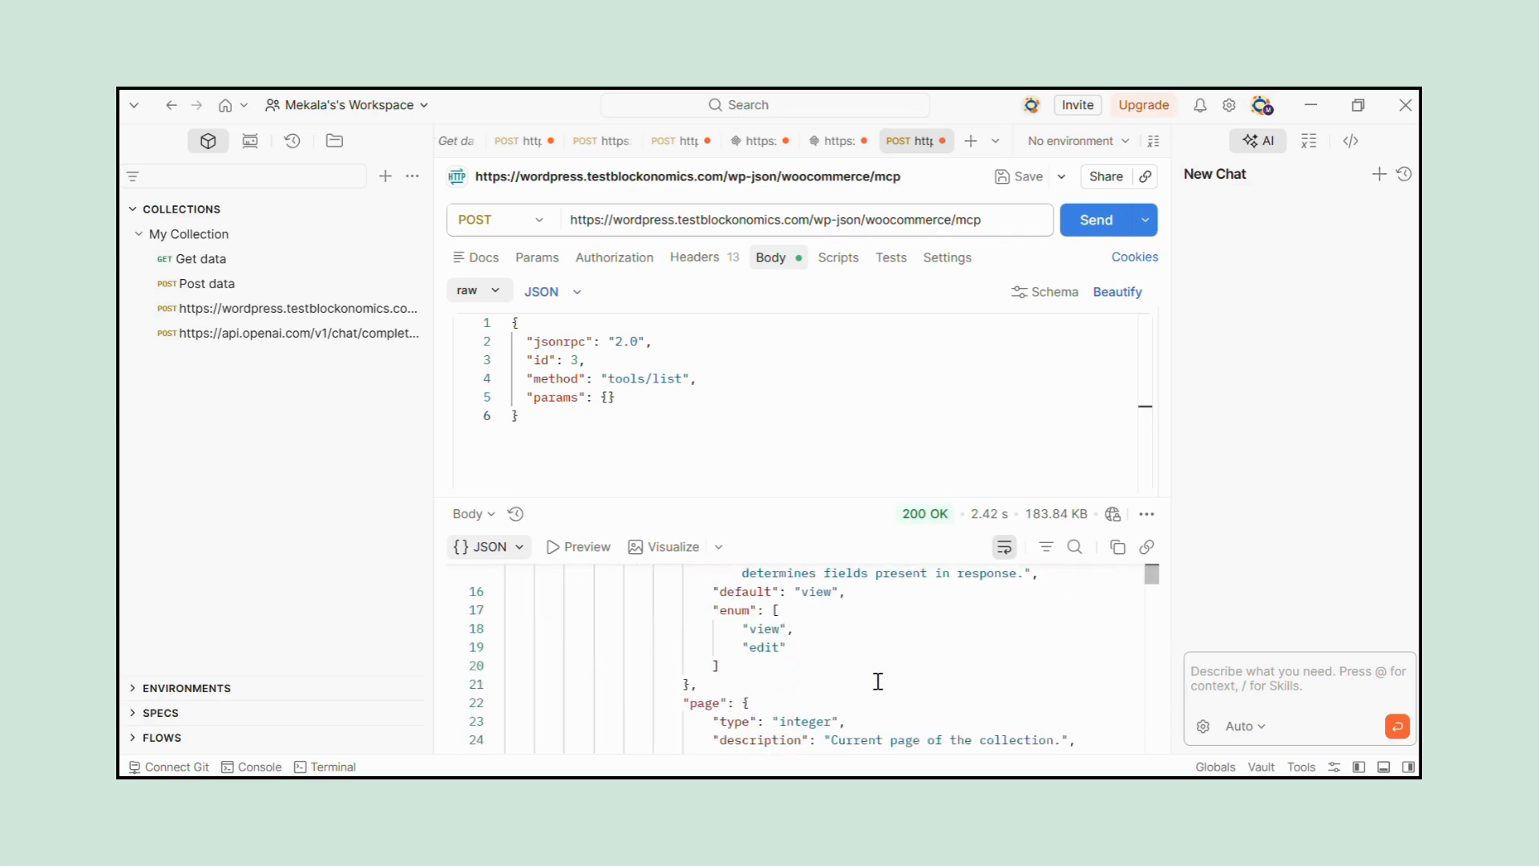
scroll(878, 680, down, 10)
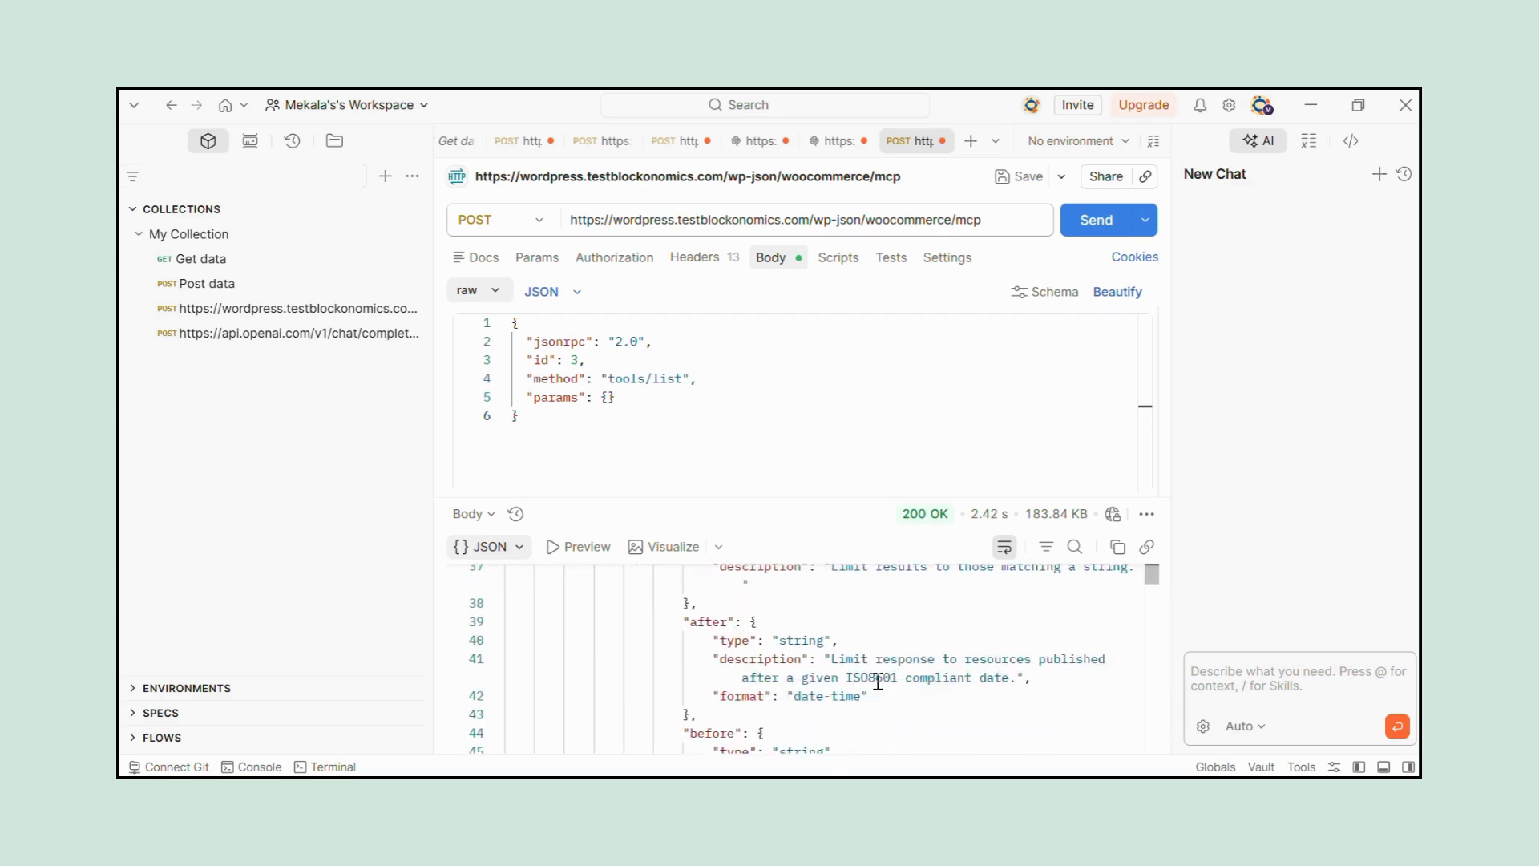
scroll(683, 691, down, 15)
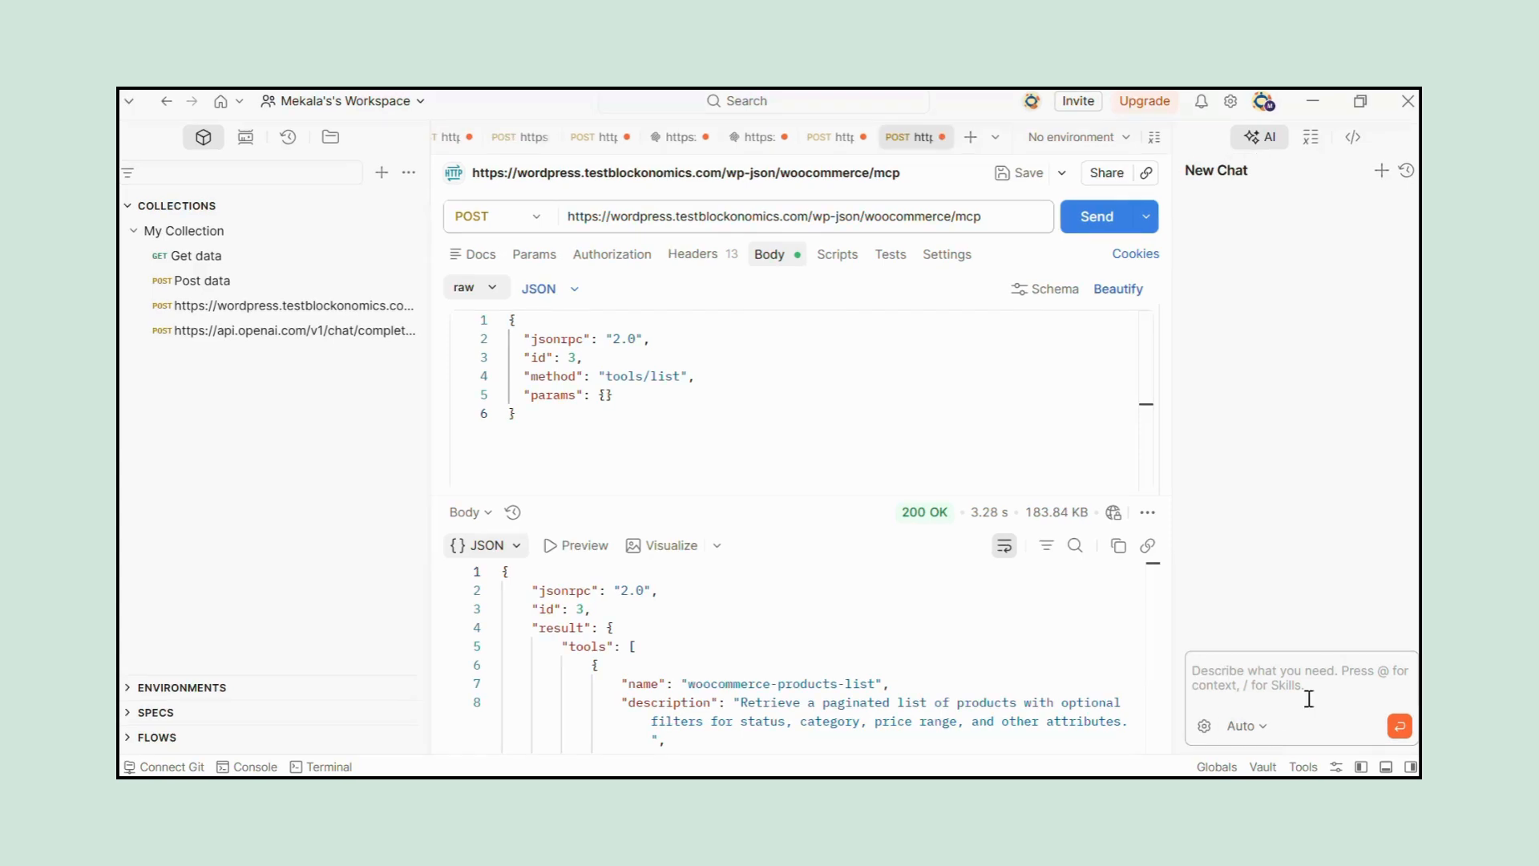
Ask the AI chat to add the latest Apple product to my products.
click(1248, 674)
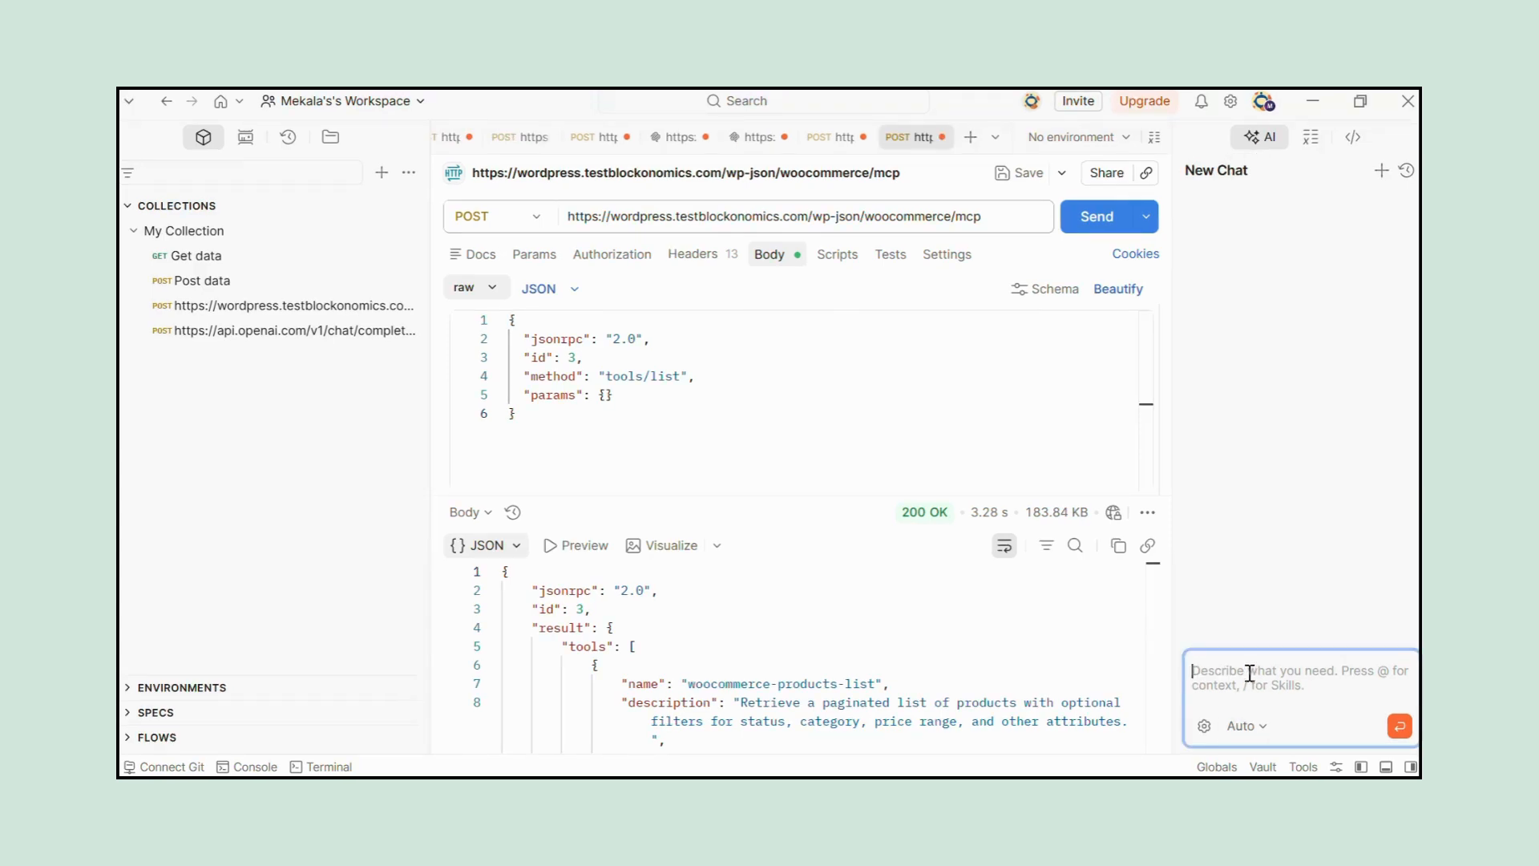
text(Hey )
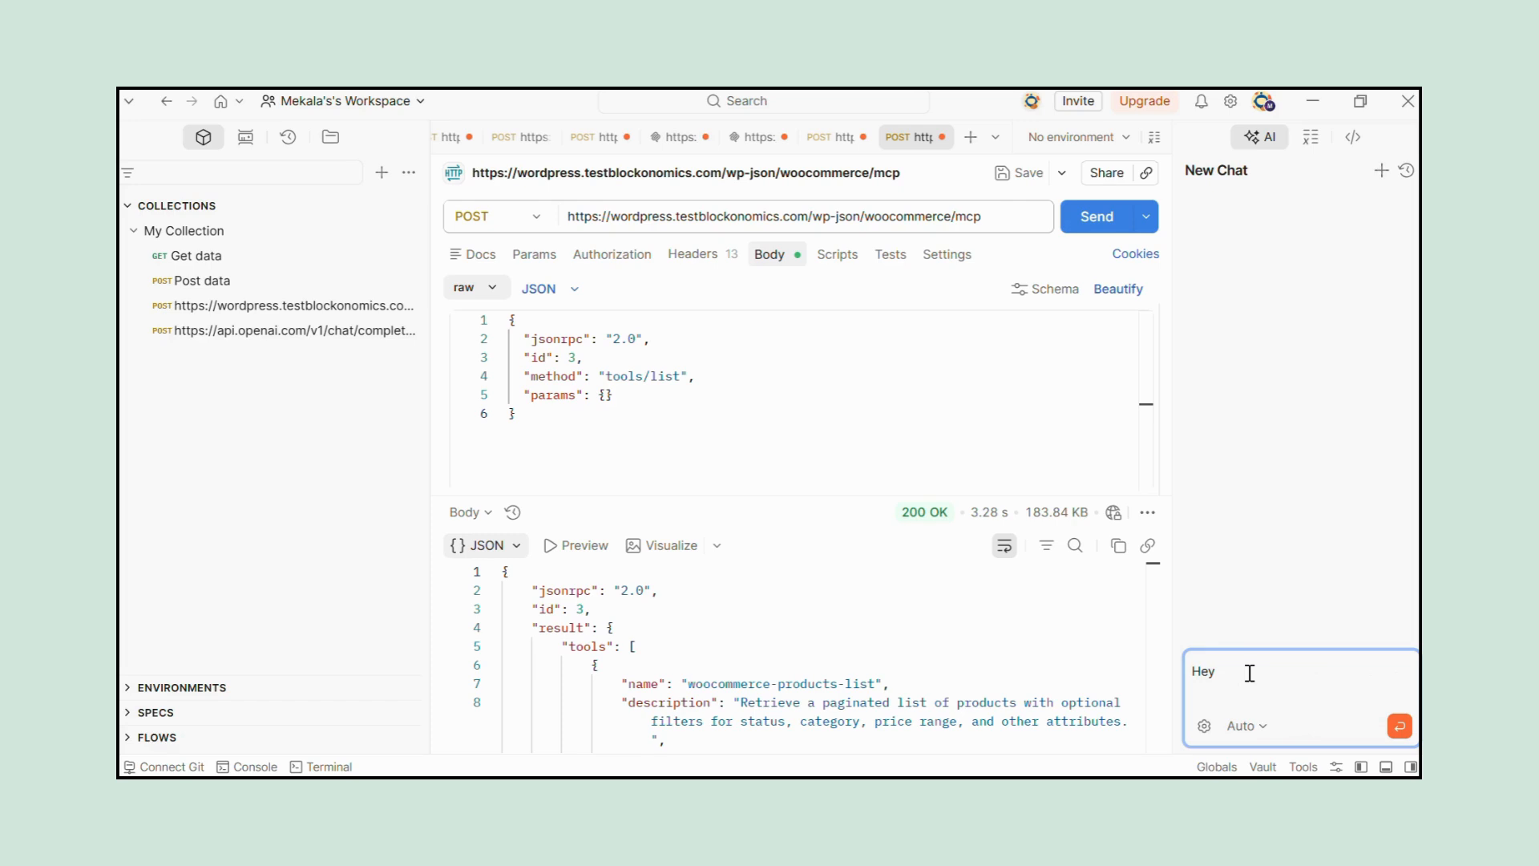
text(Geminig)
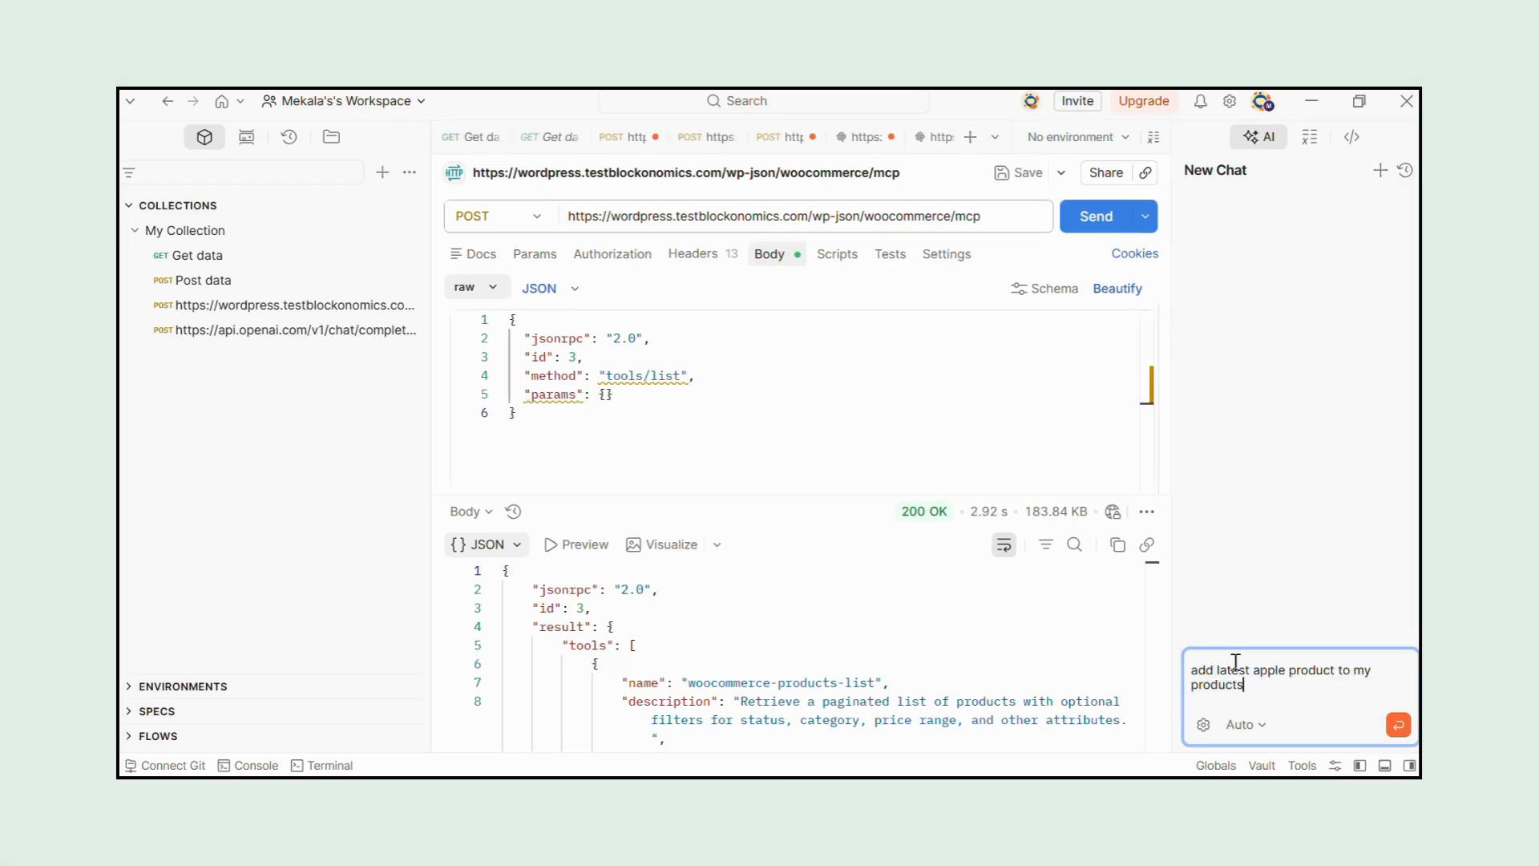
key(Return)
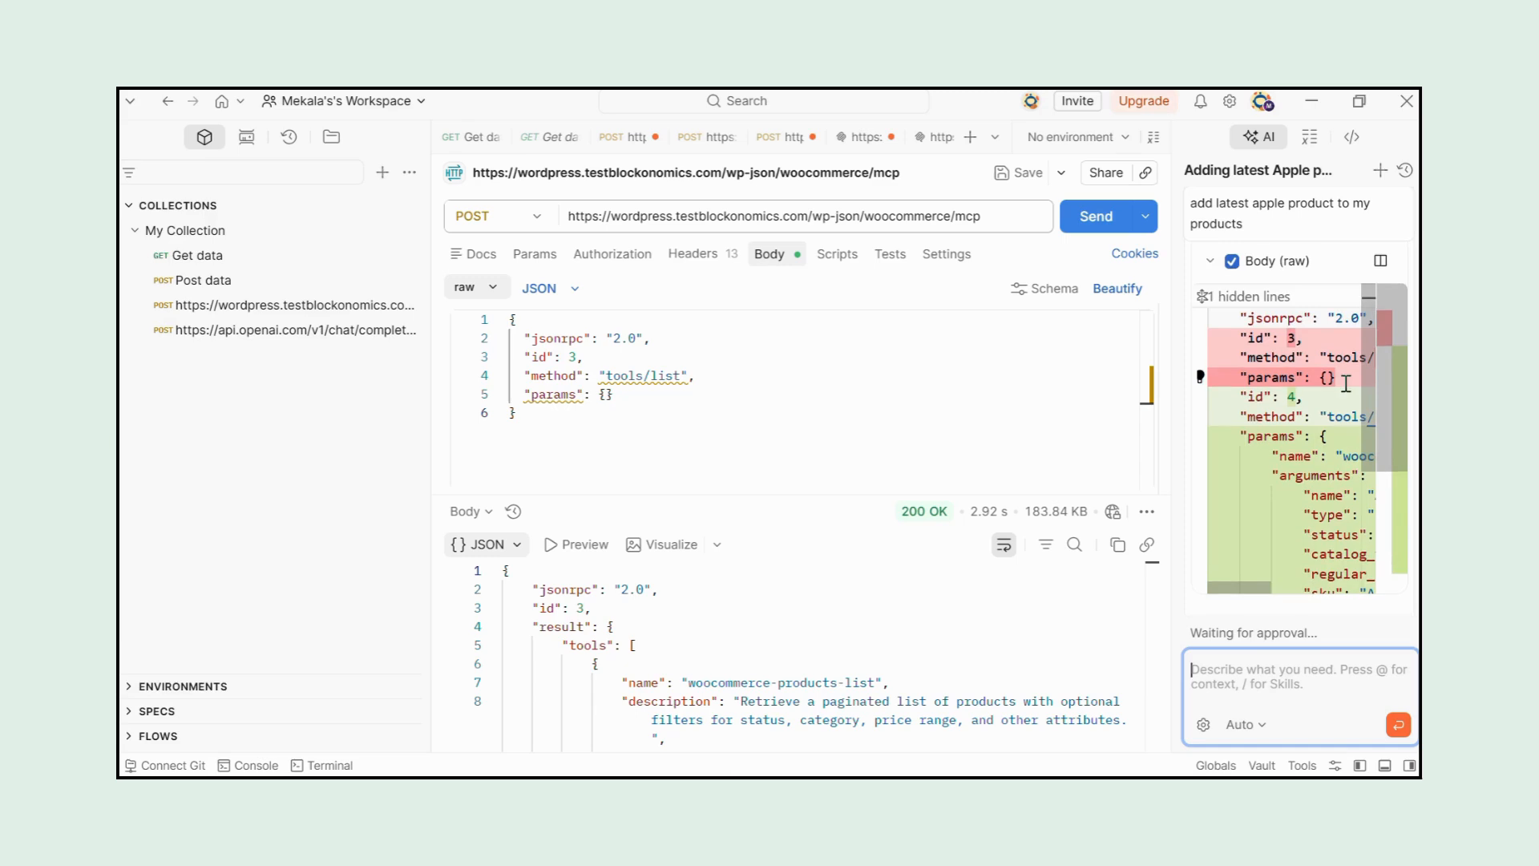
Review and approve the AI's proposed request body that calls woocommerce-products-create for the Apple iPhone 17 Pro Max.
scroll(1346, 380, up, 5)
scroll(1346, 384, down, 3)
click(1311, 355)
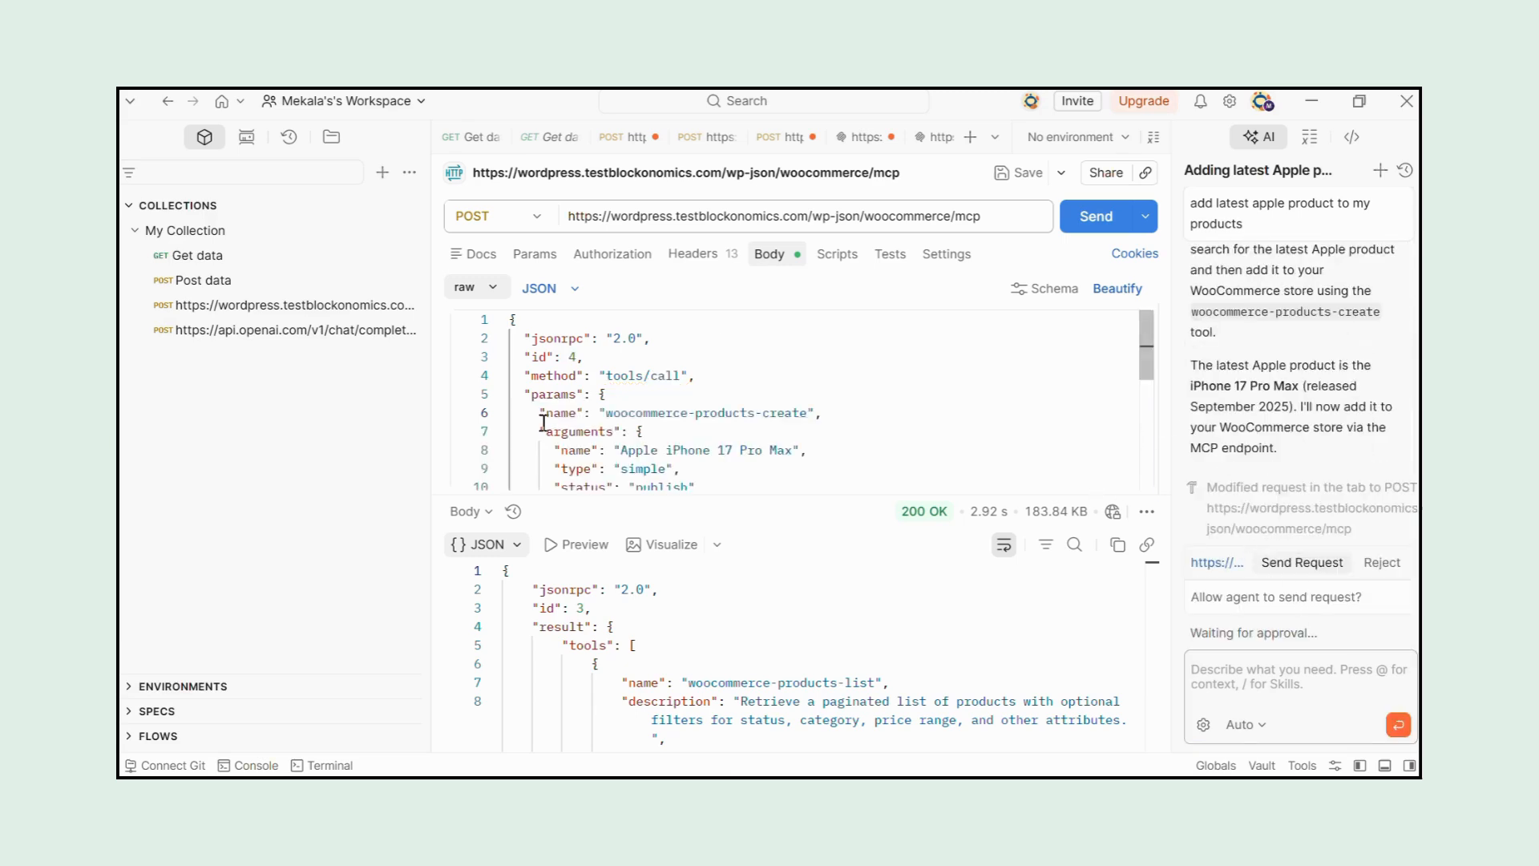
Approve sending the AI's product-creation request, then switch to the WordPress admin in the browser and open the store's products.
click(1301, 562)
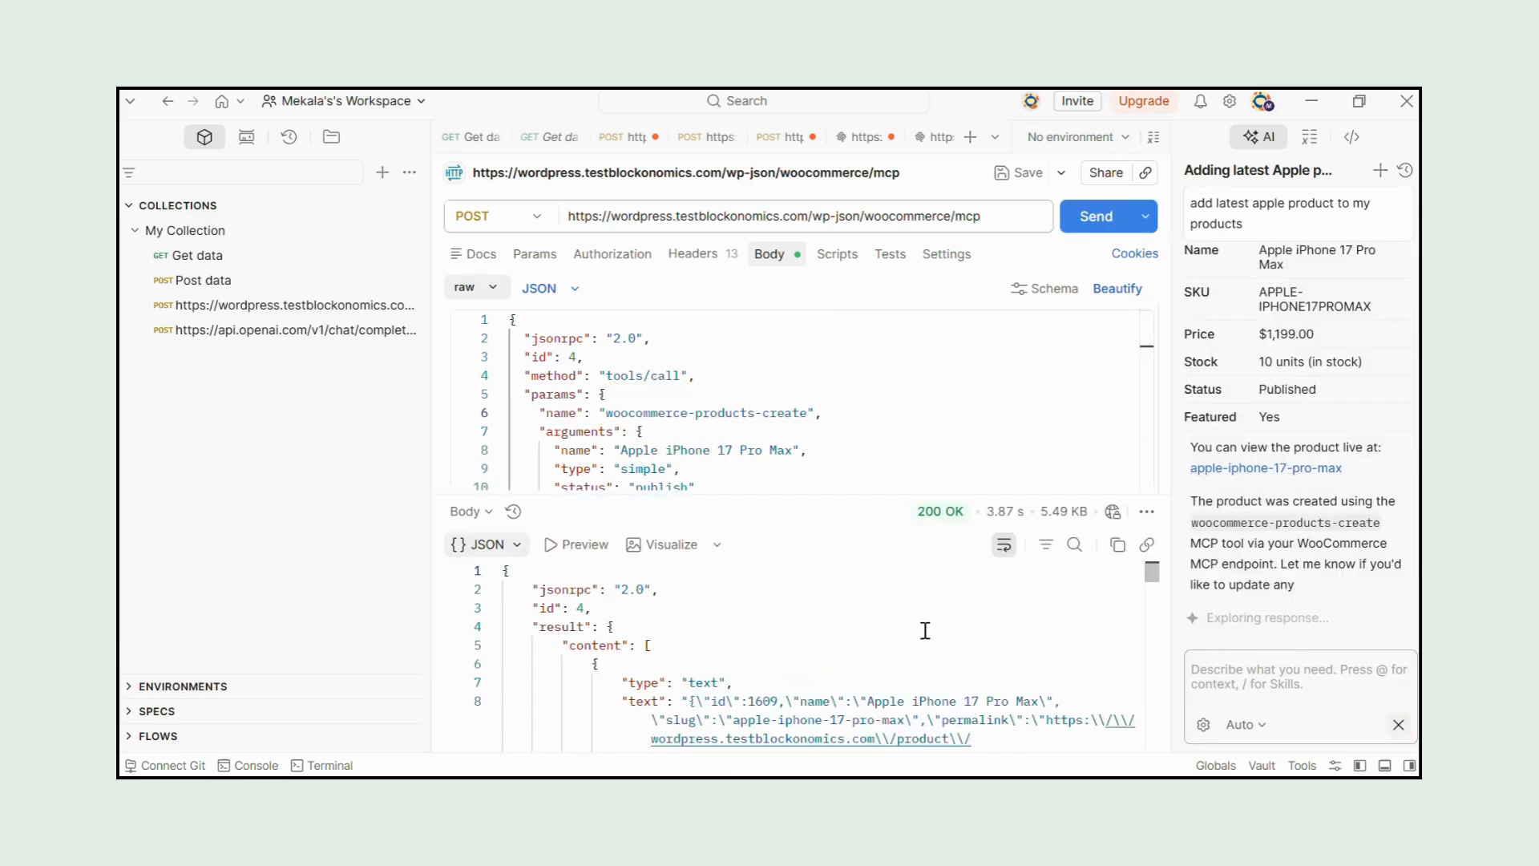
click(684, 696)
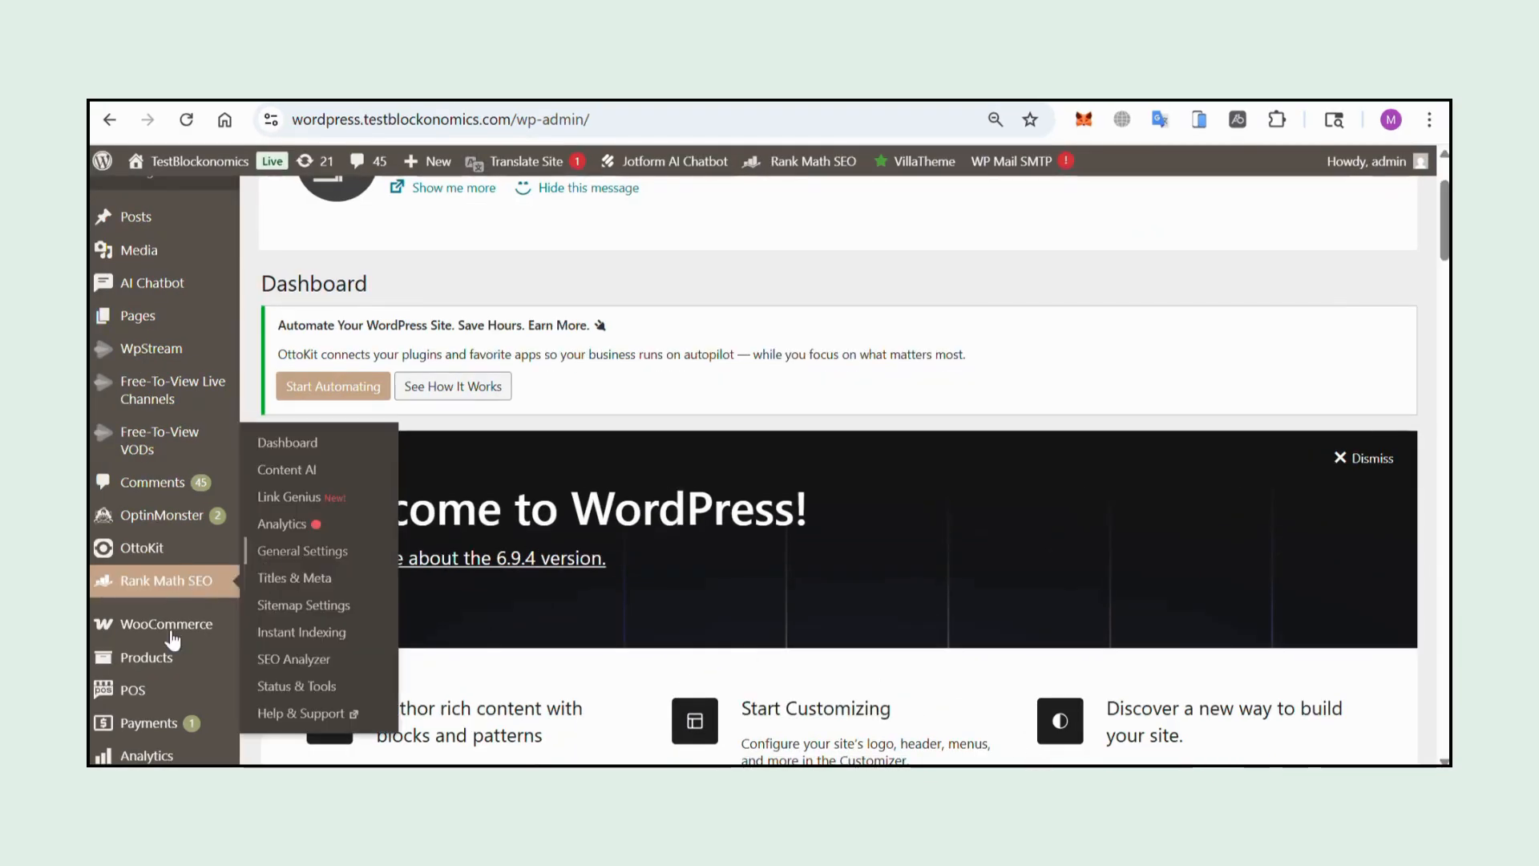
click(301, 473)
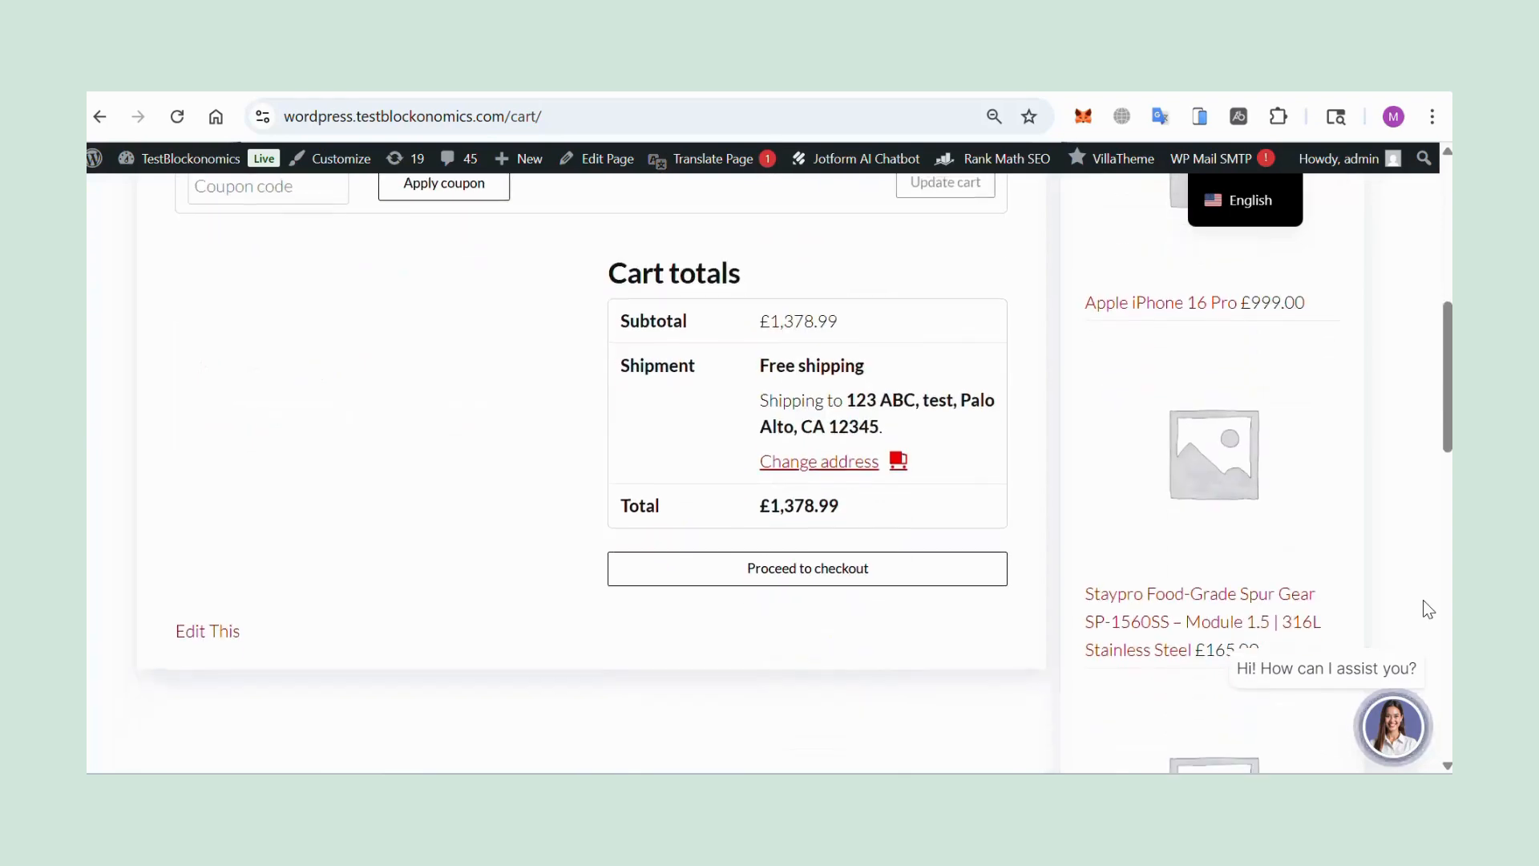
Proceed from the store cart to checkout and place the order with Pay with crypto, choosing Bitcoin as the currency.
click(834, 571)
scroll(838, 565, down, 20)
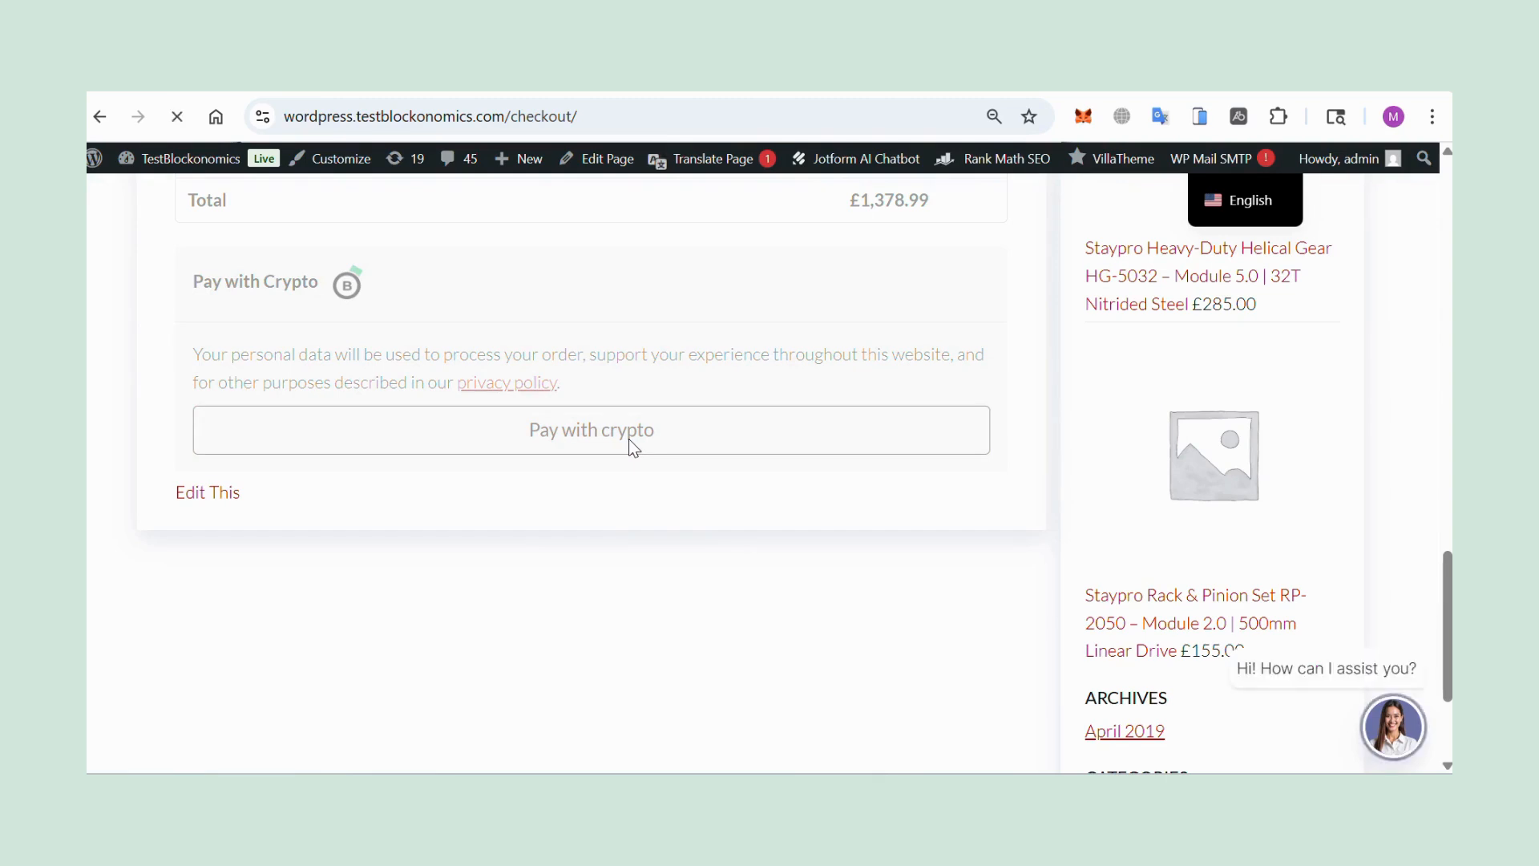
click(629, 439)
click(615, 561)
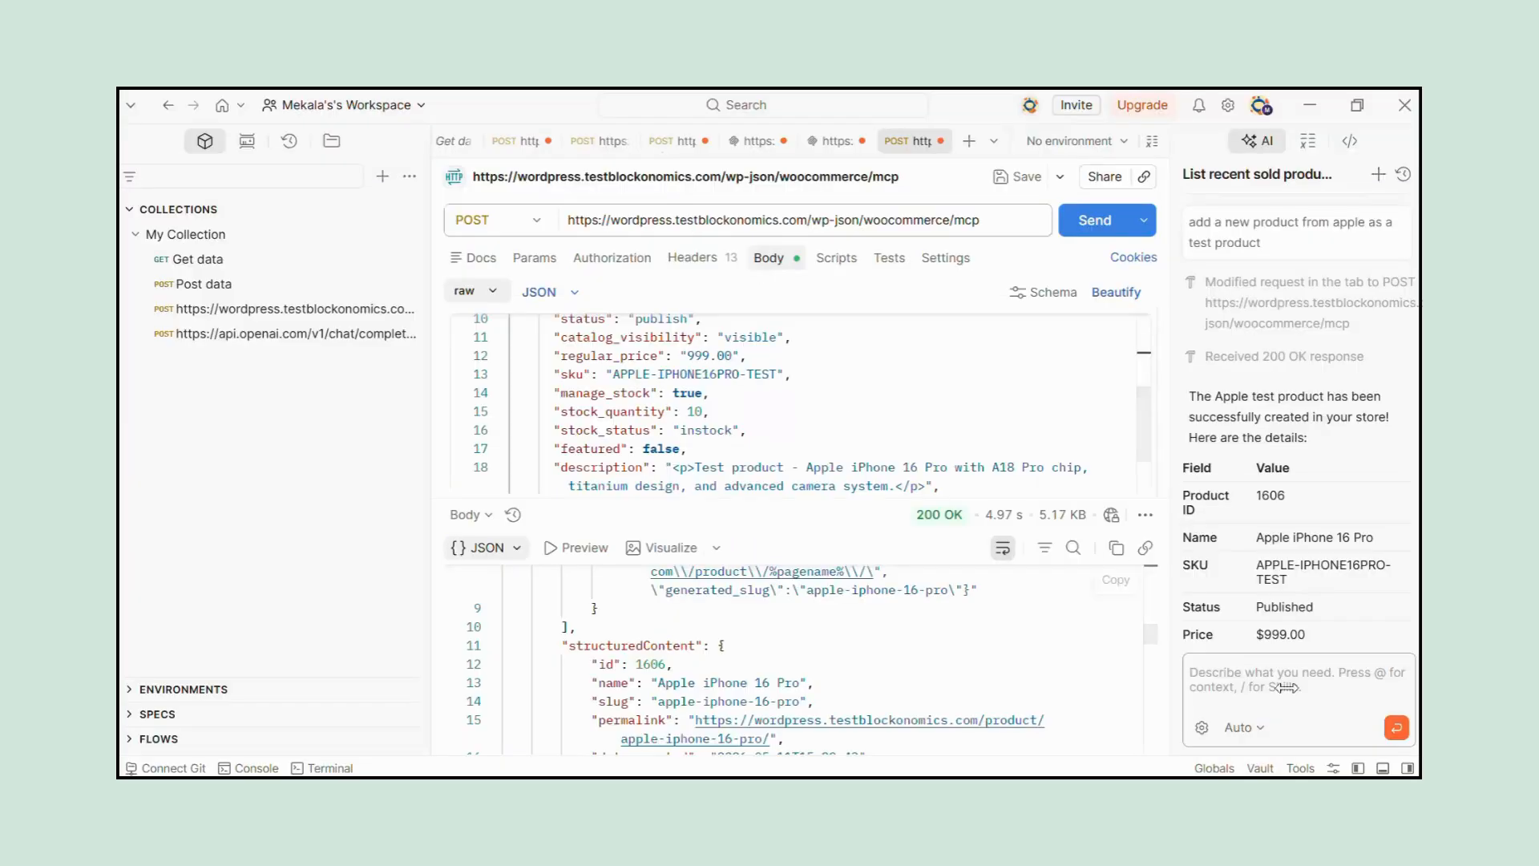
Switch to Postman, ask the AI chat "which product was last bought by crypto?" and approve its woocommerce-orders-list request to read the answer.
click(1315, 686)
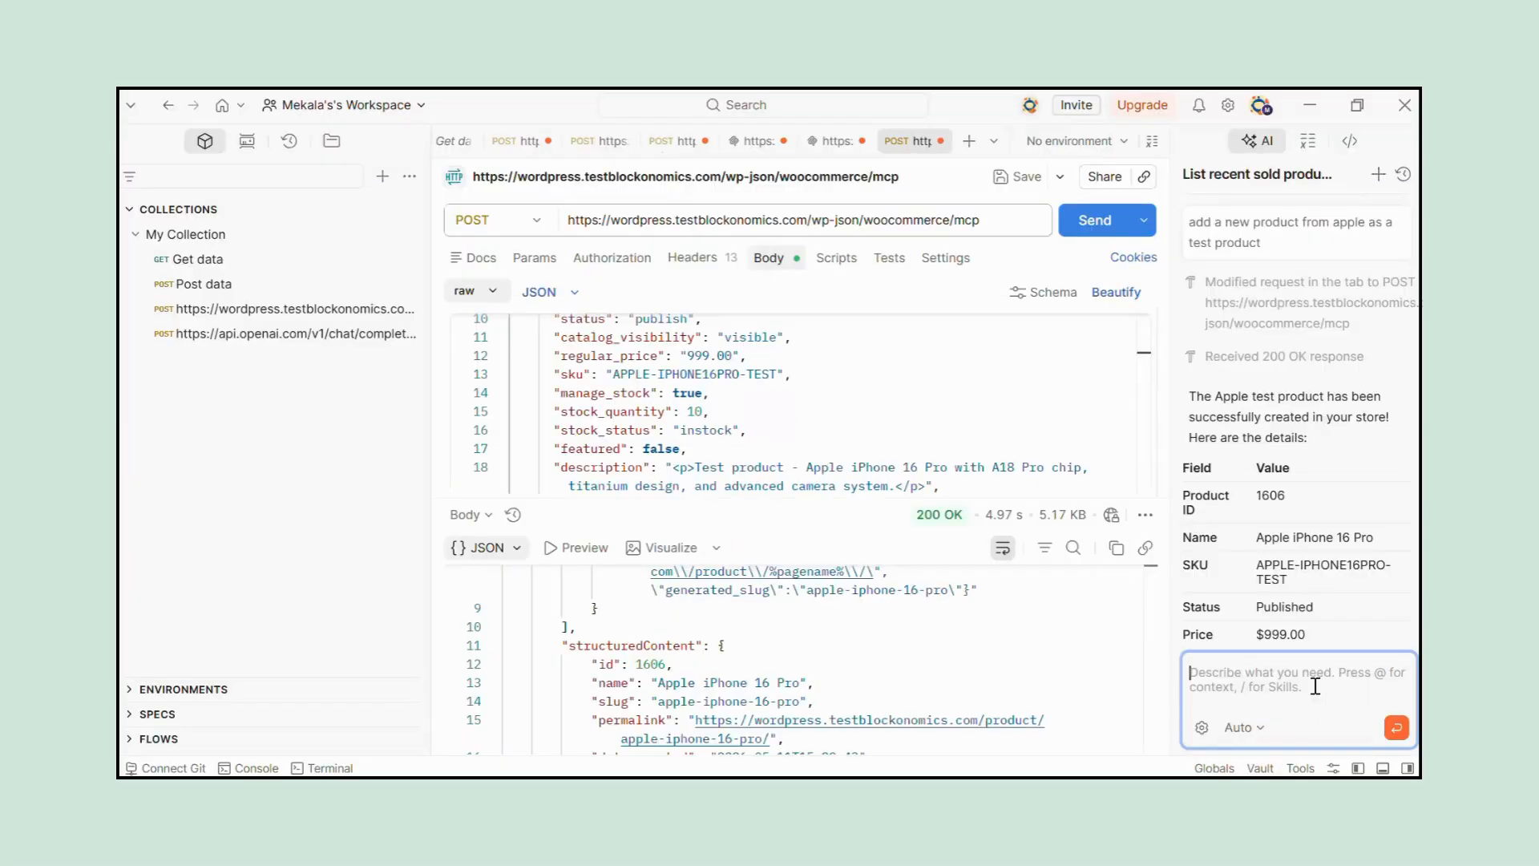
text(which p)
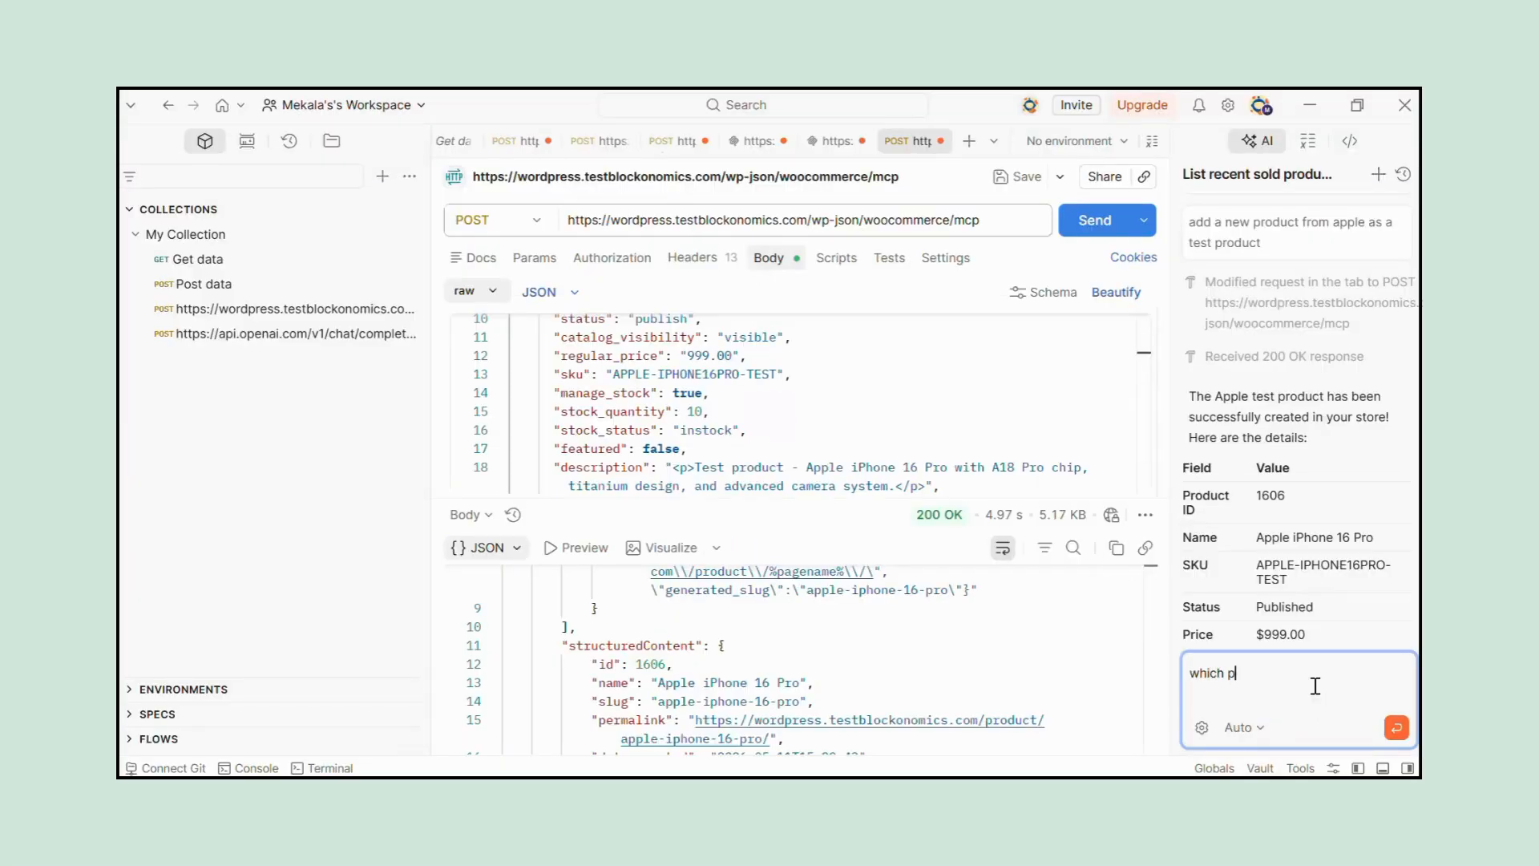
text(roduct was last bought by crypto)
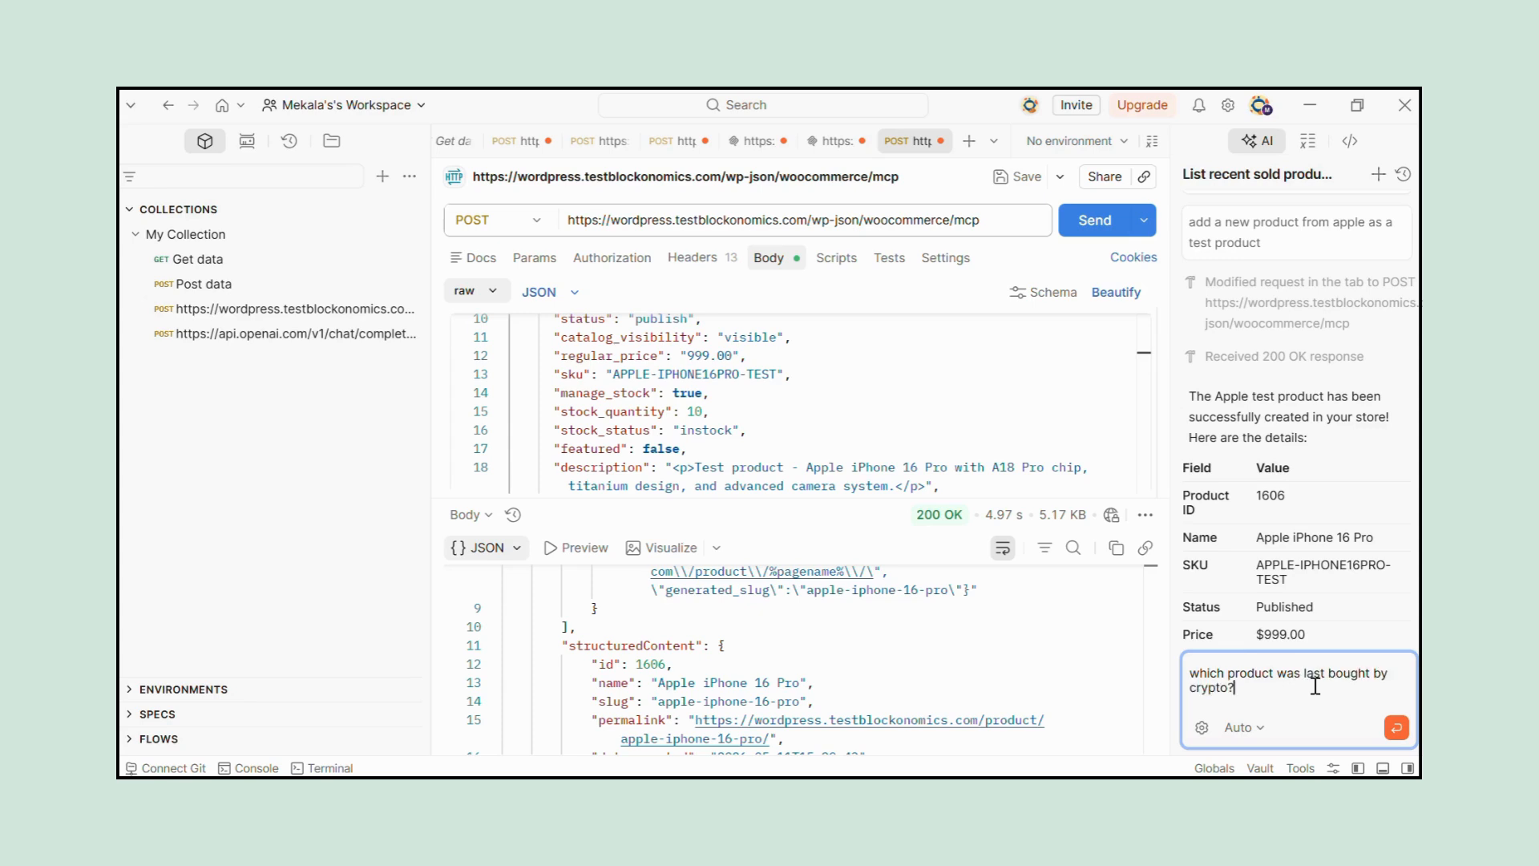
key(Return)
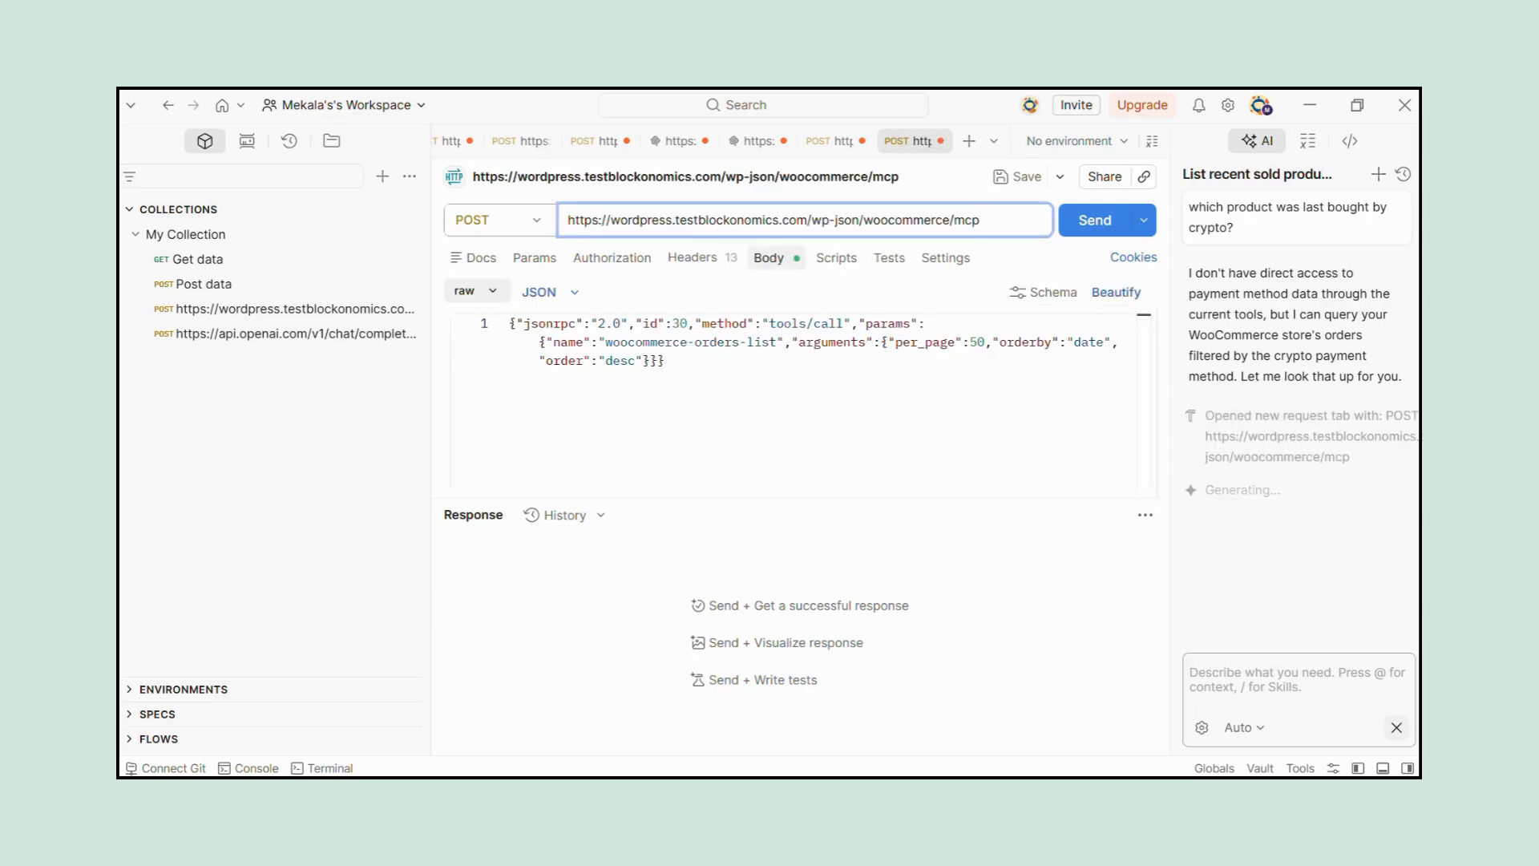
click(1296, 491)
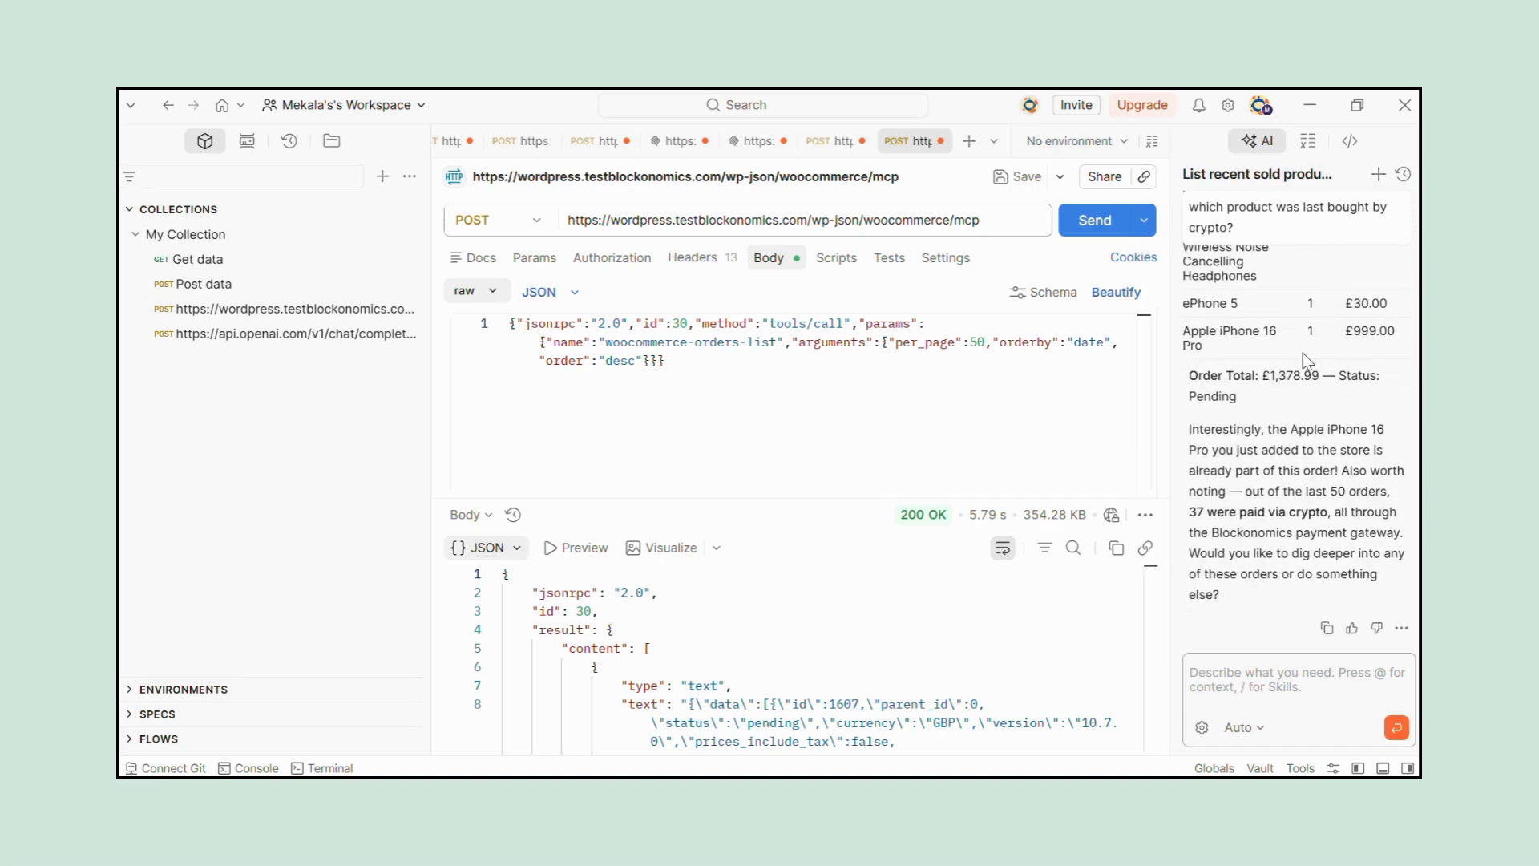
scroll(1314, 356, up, 3)
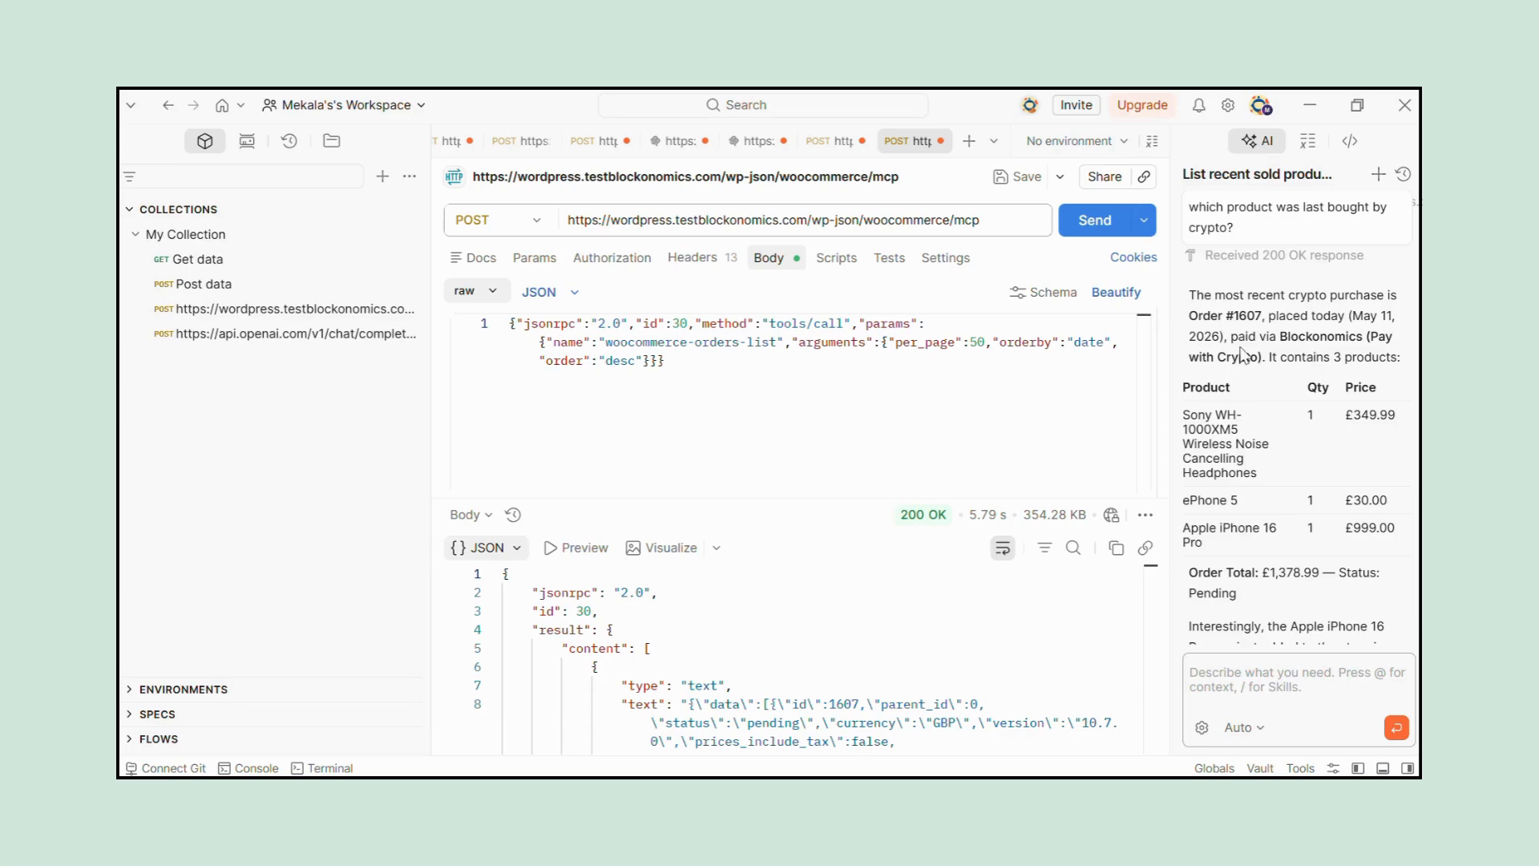